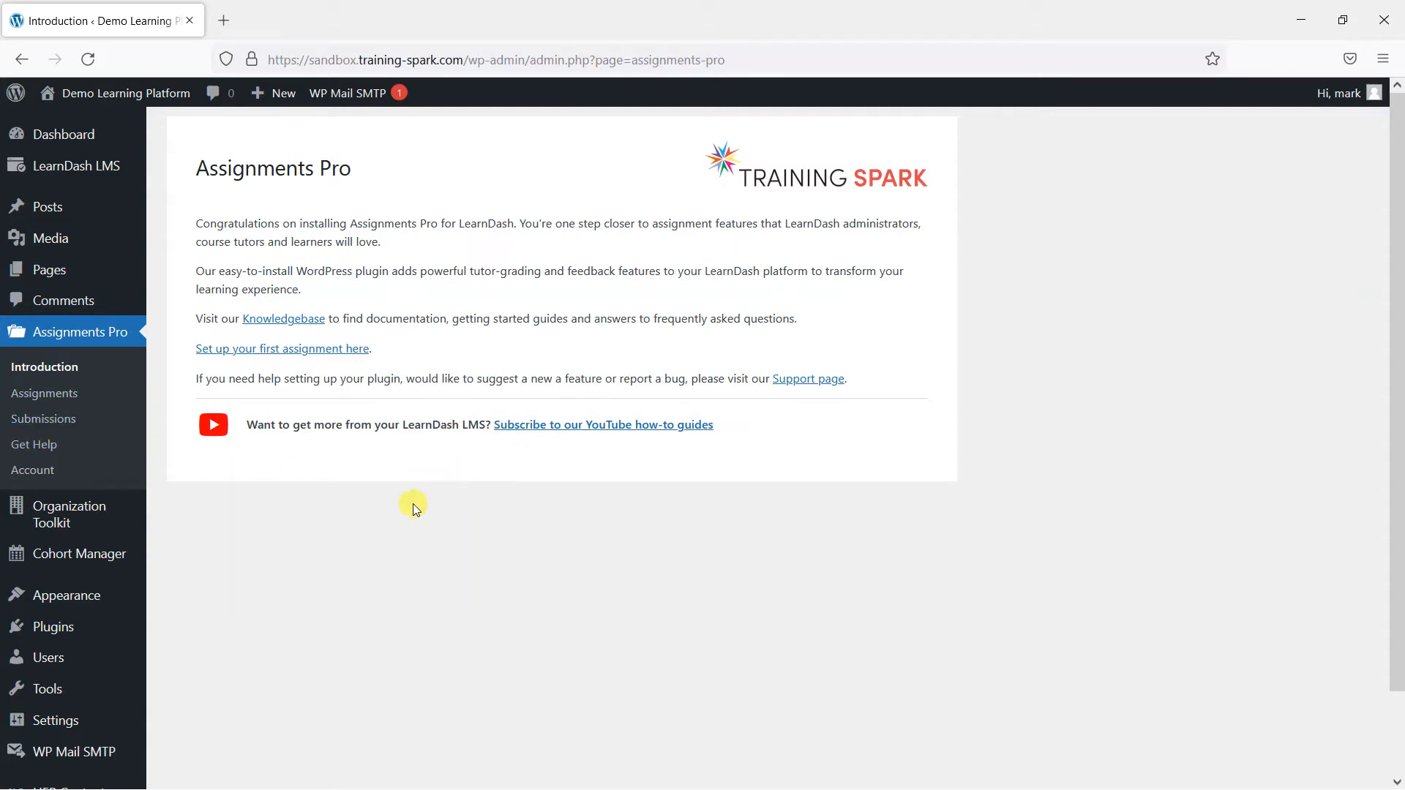
- Open Assignments Pro > Submissions to list the learner submissions
{"action": "left_click", "coordinate": [64, 422]}
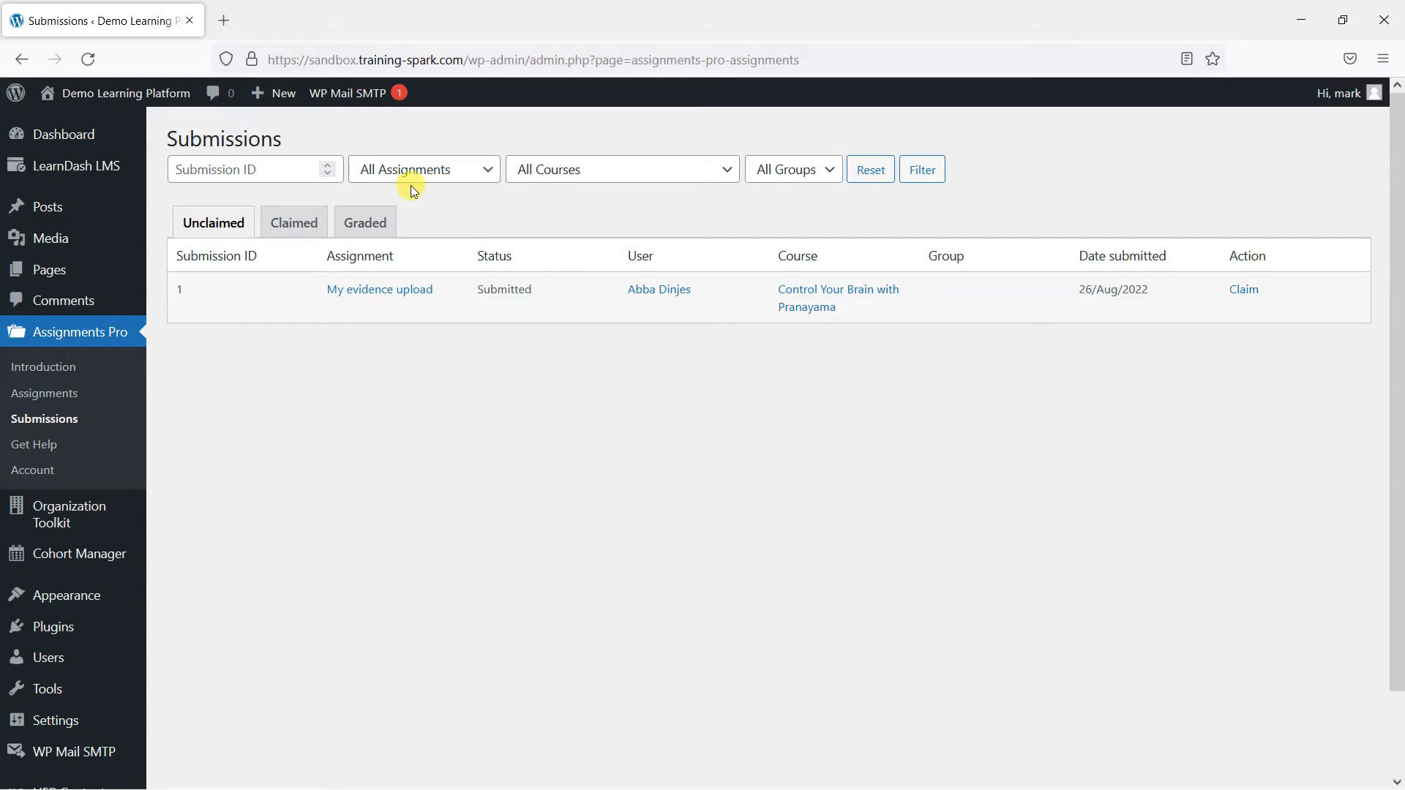
- Look through the course, group, assignment and submission ID filters without changing them
{"action": "left_click", "coordinate": [561, 170]}
{"action": "left_click", "coordinate": [619, 161]}
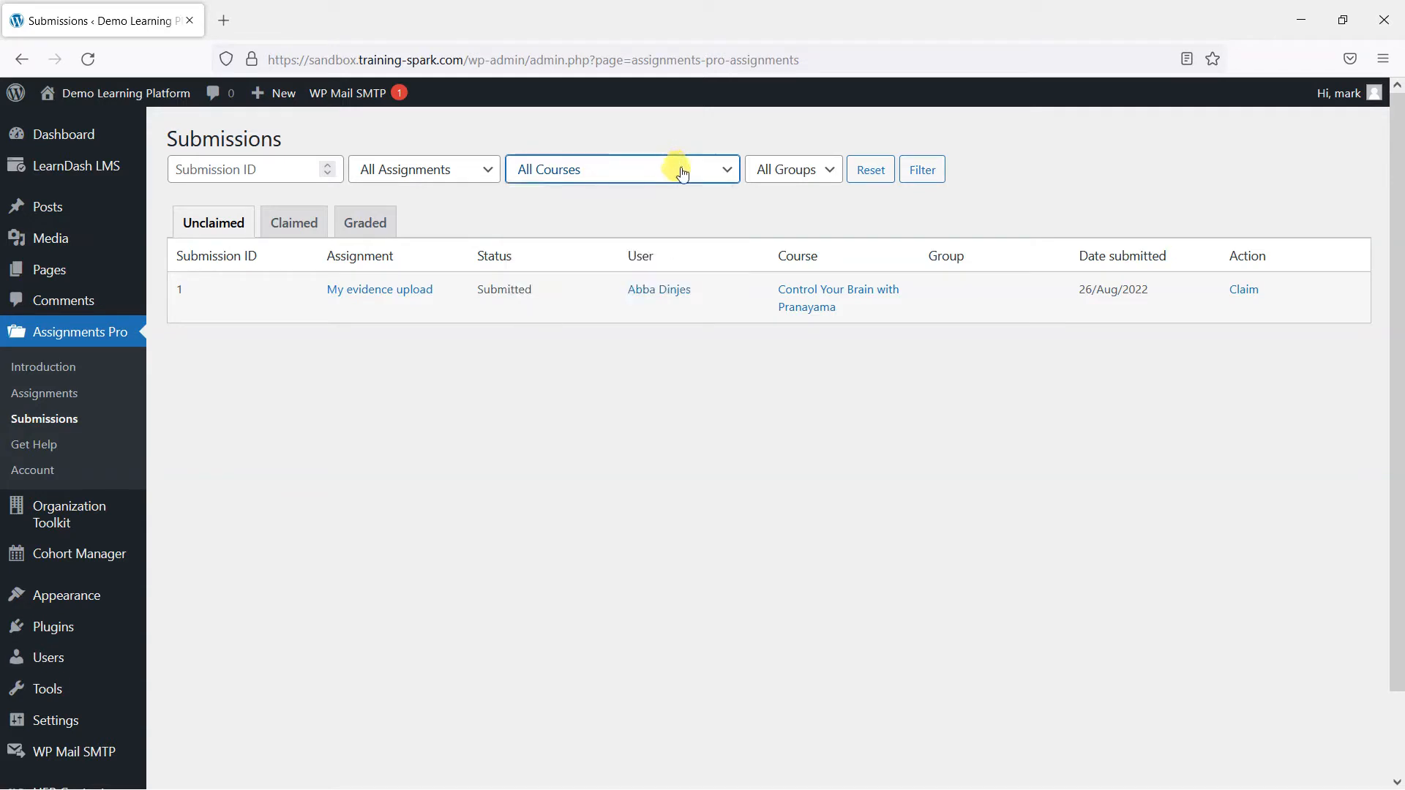
{"action": "left_click", "coordinate": [829, 171]}
{"action": "left_click", "coordinate": [936, 212]}
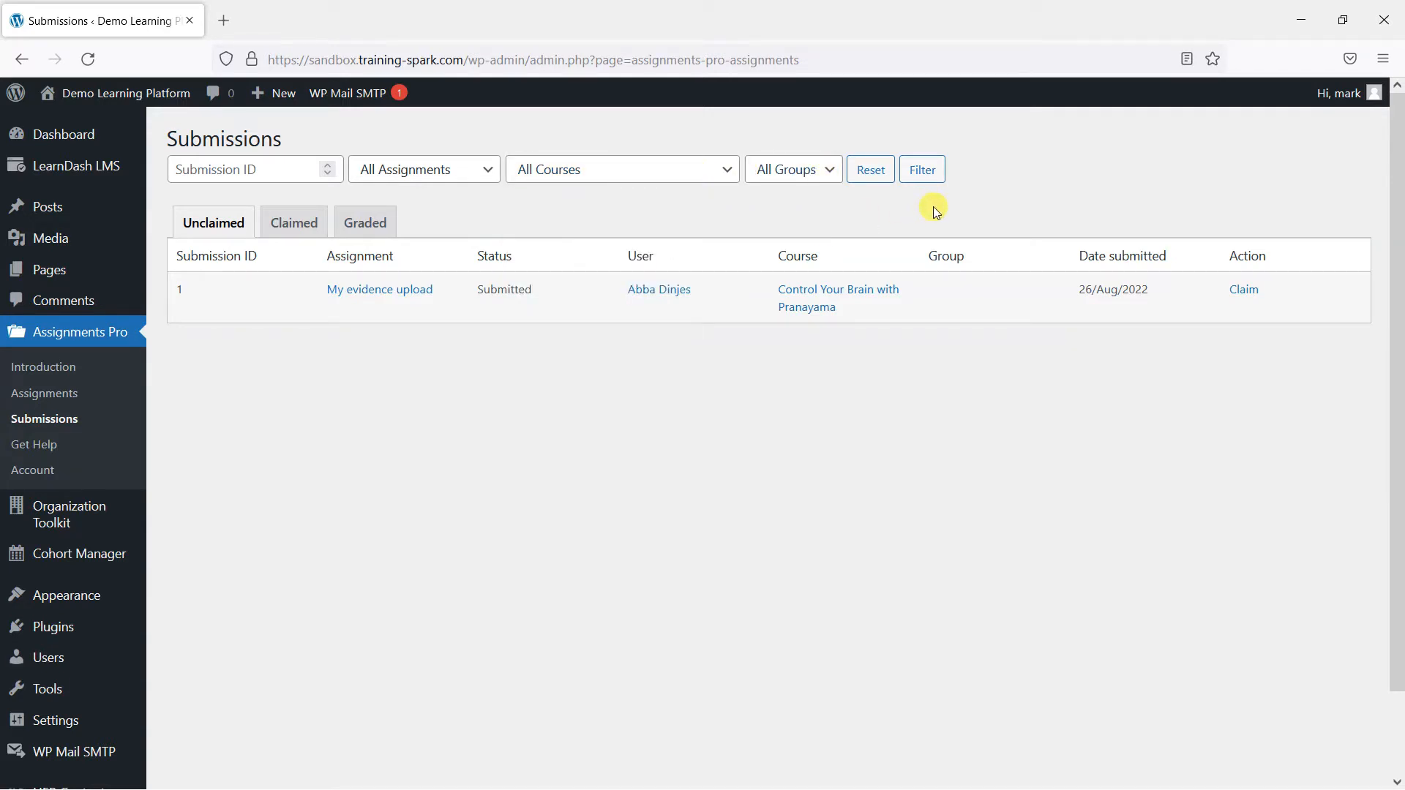
{"action": "left_click", "coordinate": [386, 181]}
{"action": "left_click", "coordinate": [271, 168]}
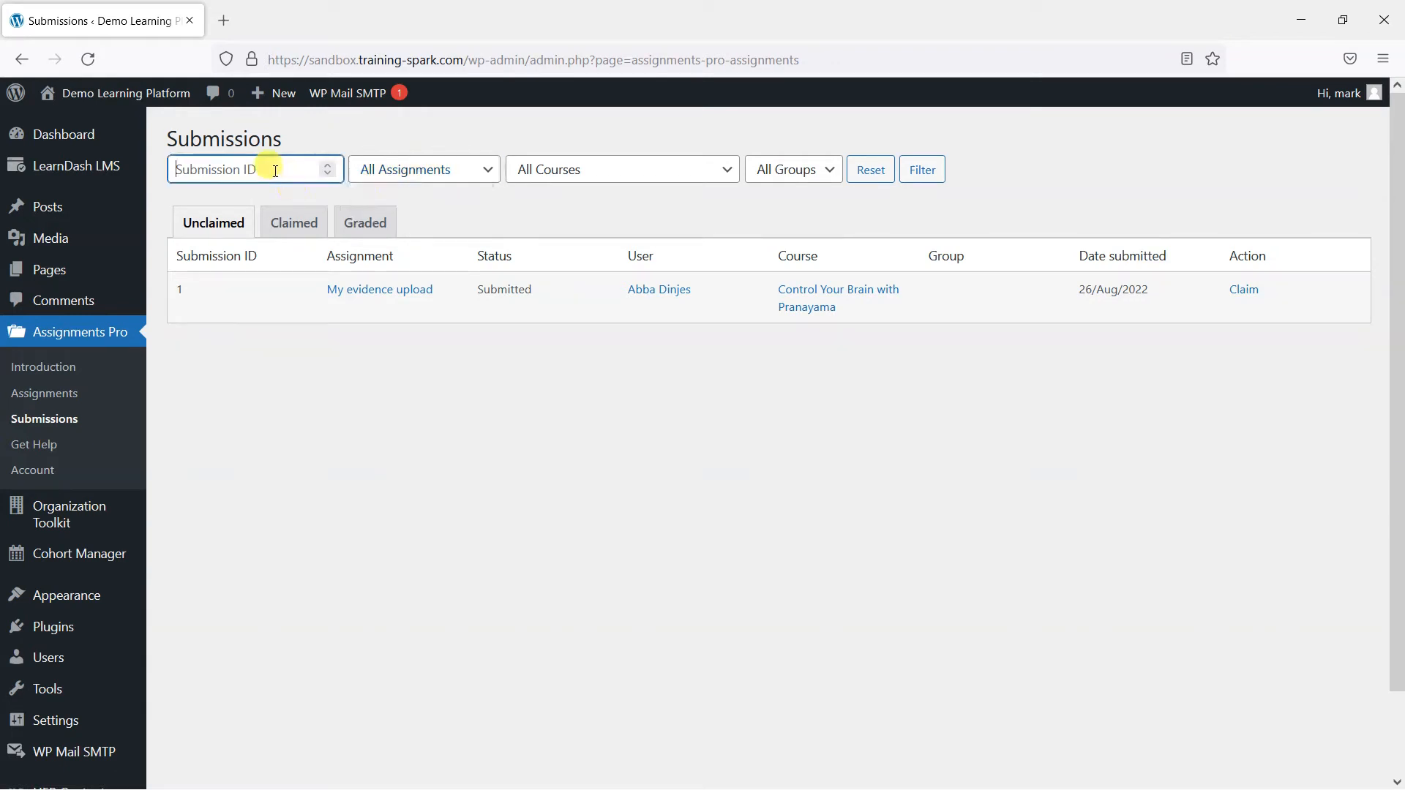
{"action": "left_click", "coordinate": [499, 454]}
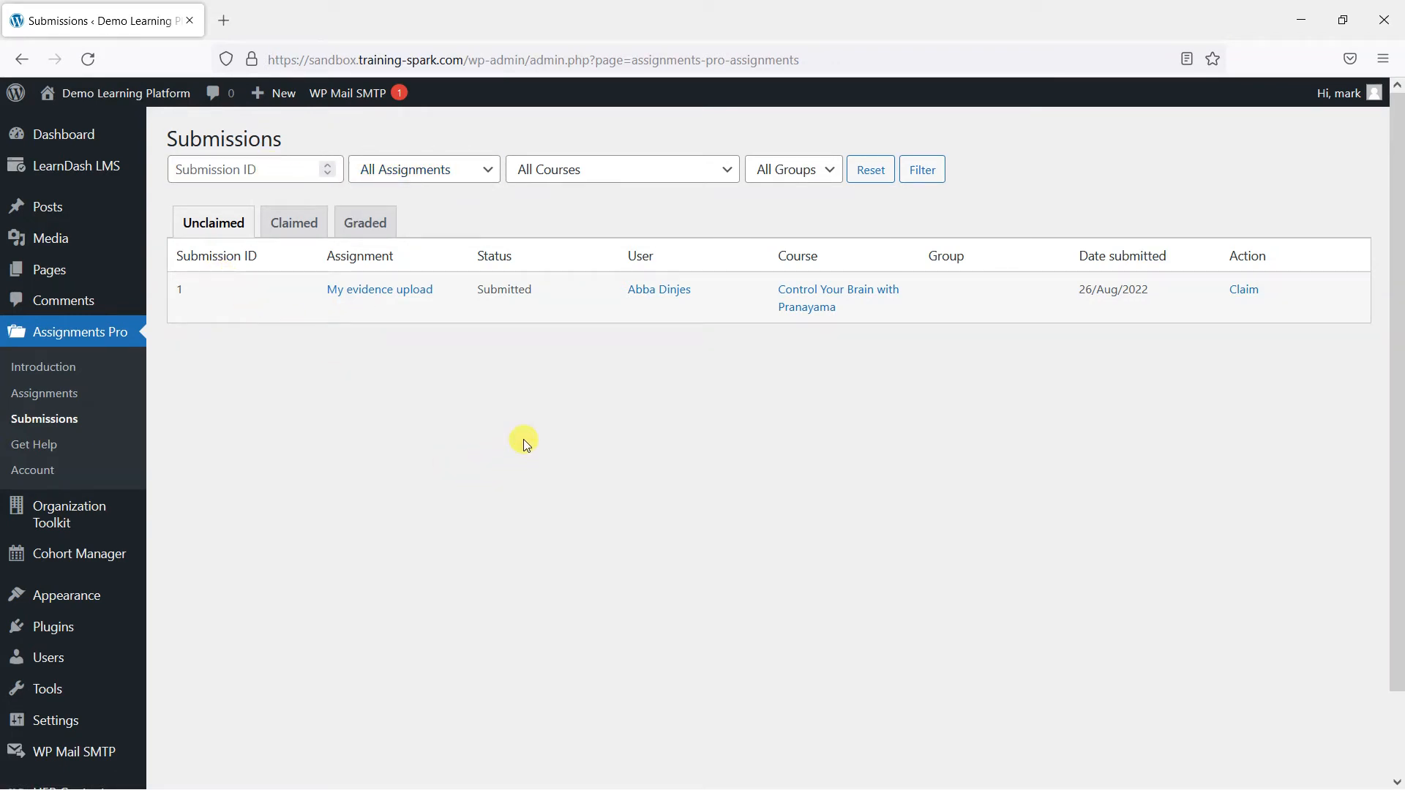
- Filter the submissions list to the Control Your Brain with Pranayama course
{"action": "left_click", "coordinate": [599, 170]}
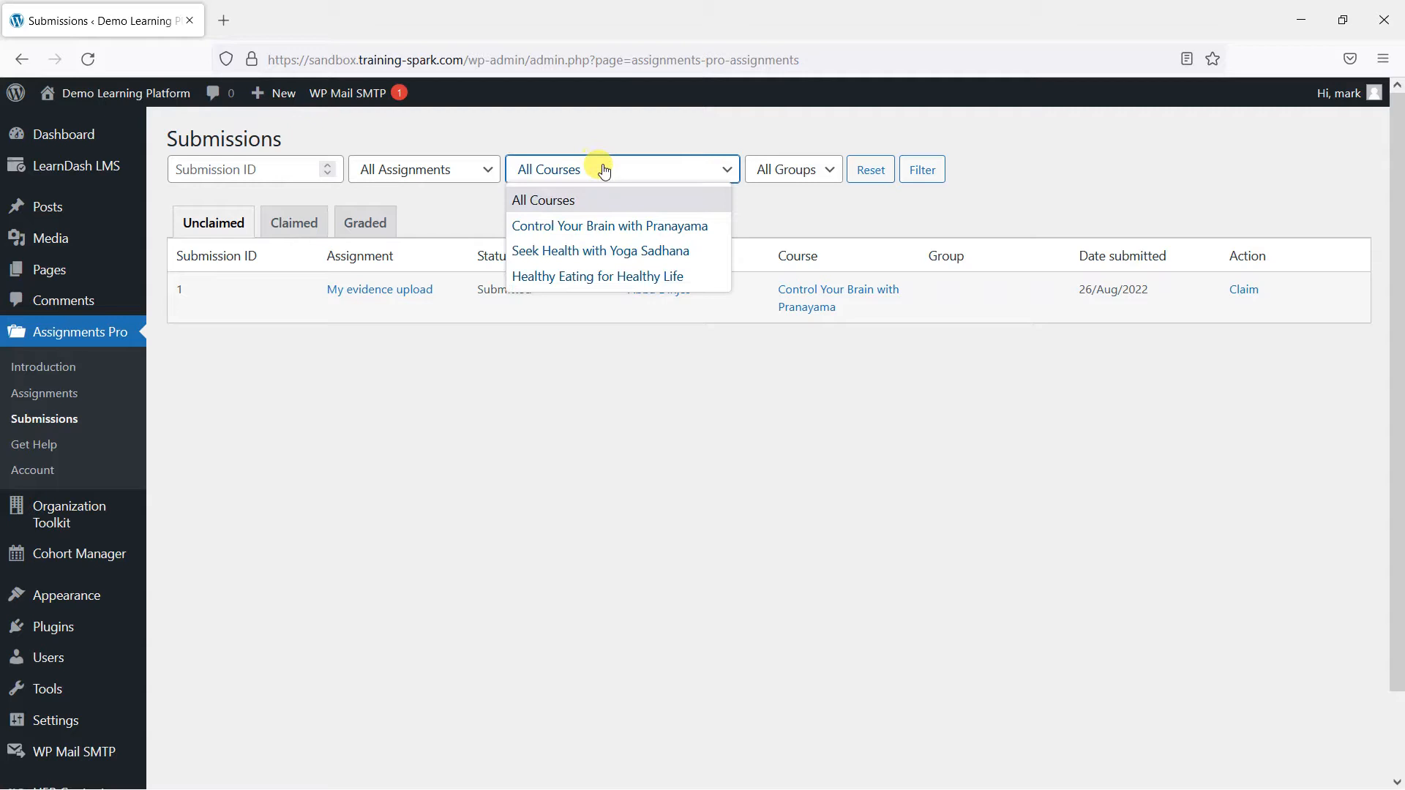
{"action": "left_click", "coordinate": [616, 228]}
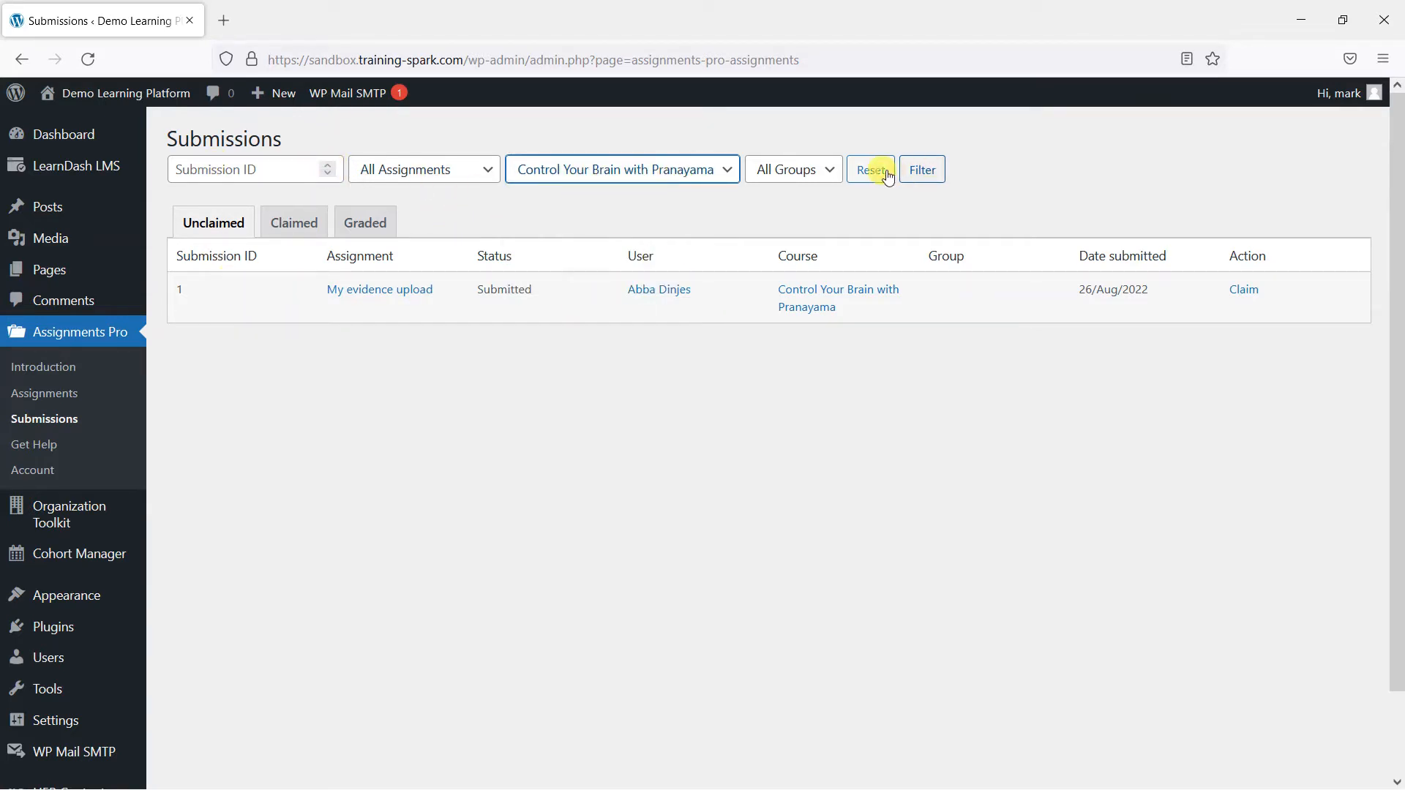
{"action": "left_click", "coordinate": [909, 174]}
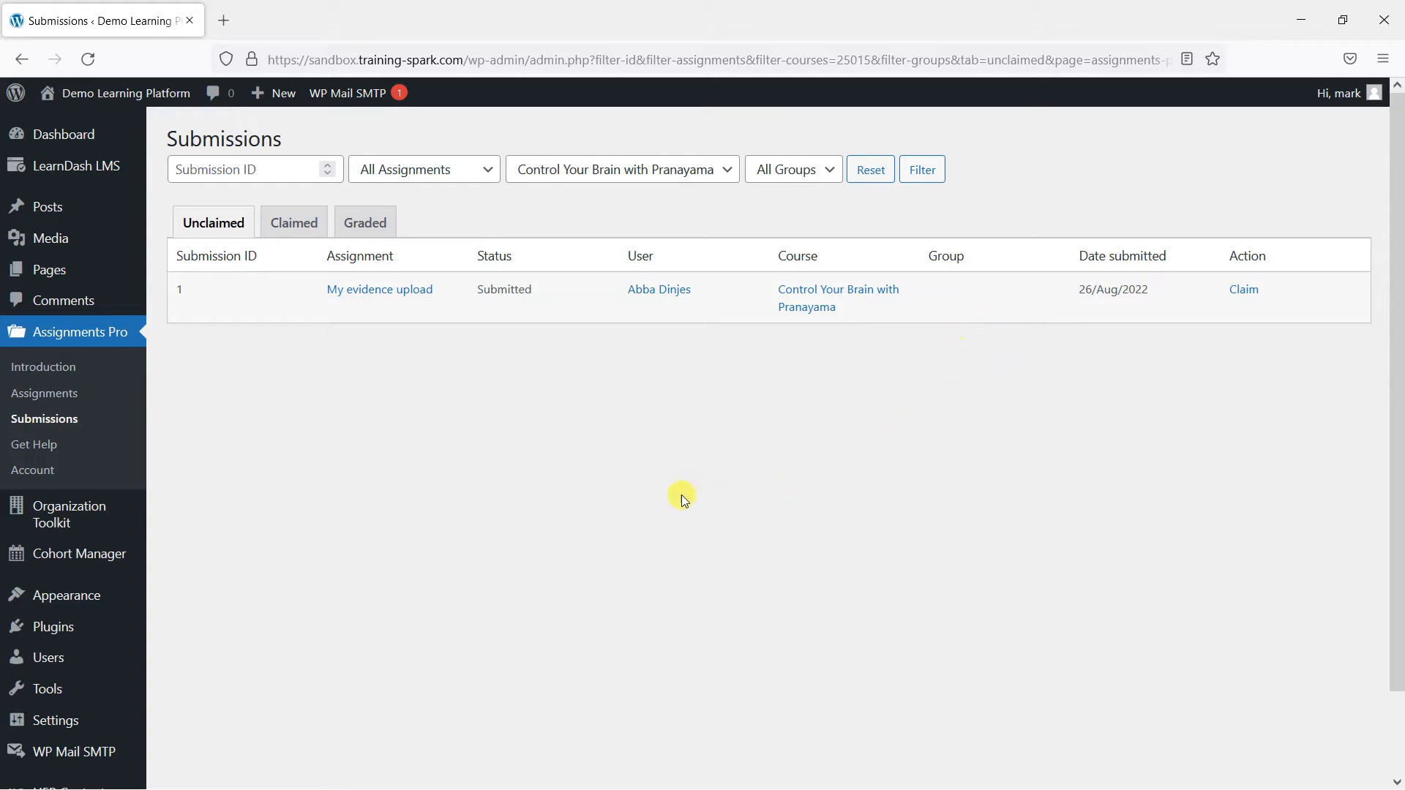
- Claim the 'My evidence upload' submission from its Action column
{"action": "left_click", "coordinate": [1235, 296]}
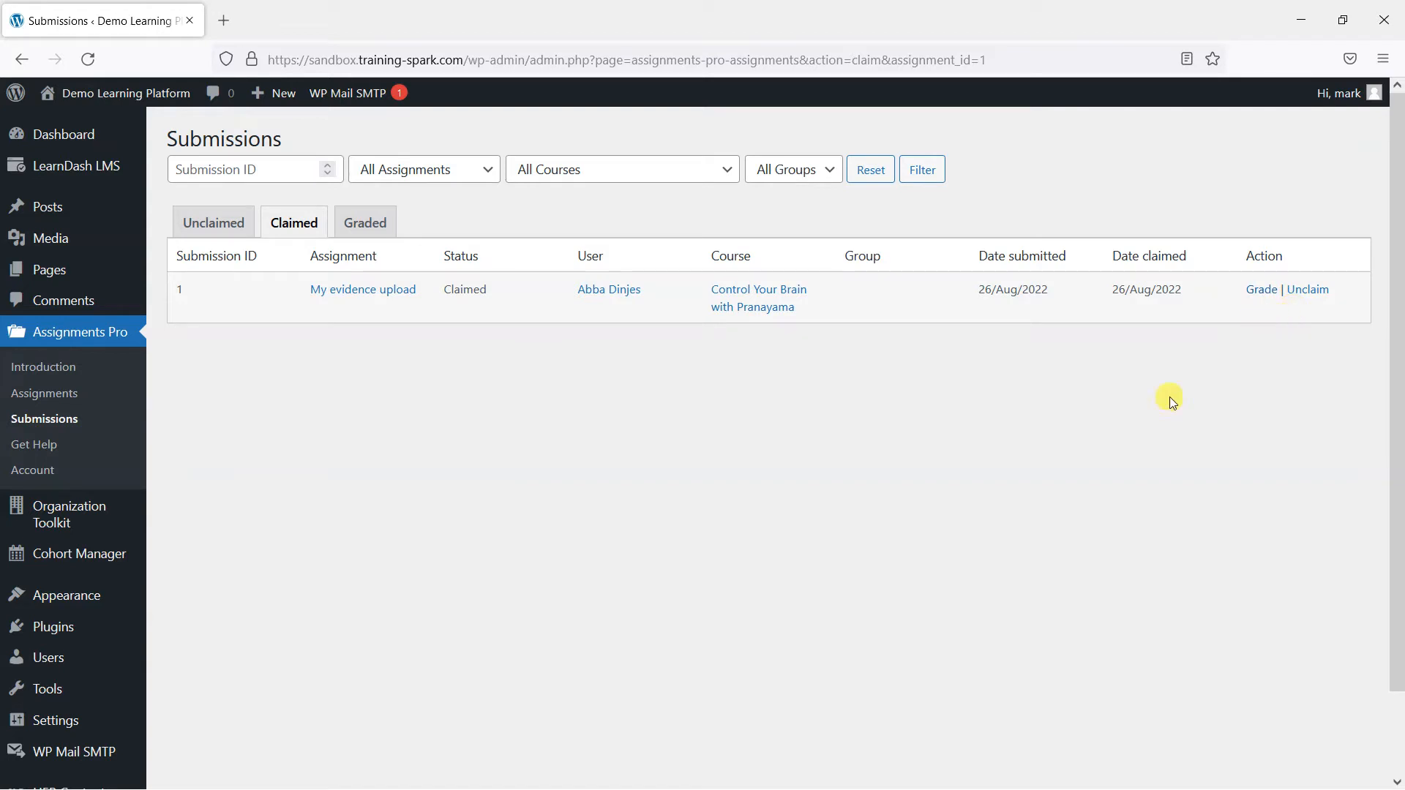
- Check the Unclaimed and Claimed tabs, then unclaim and reclaim 'My evidence upload'
{"action": "left_click", "coordinate": [206, 219]}
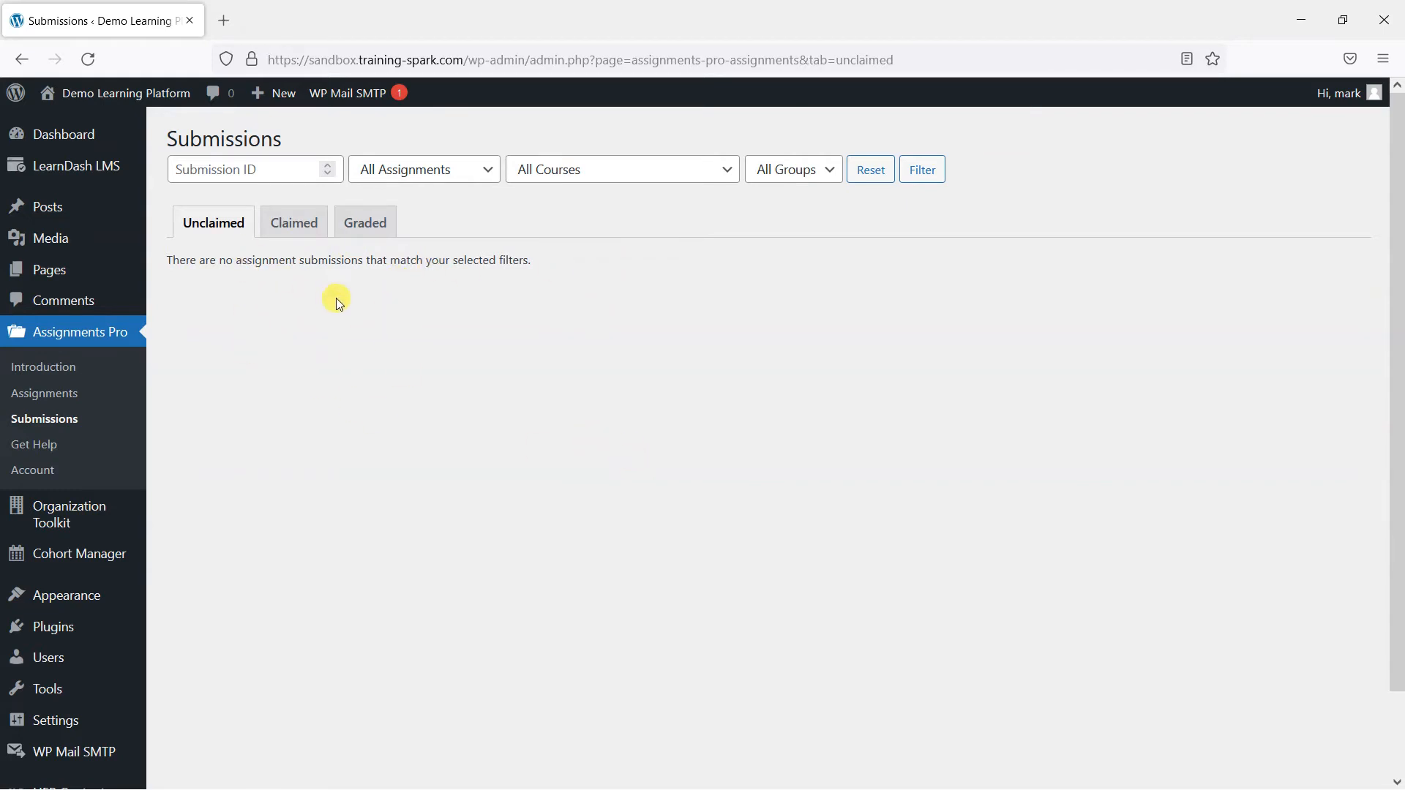
{"action": "left_click", "coordinate": [293, 221]}
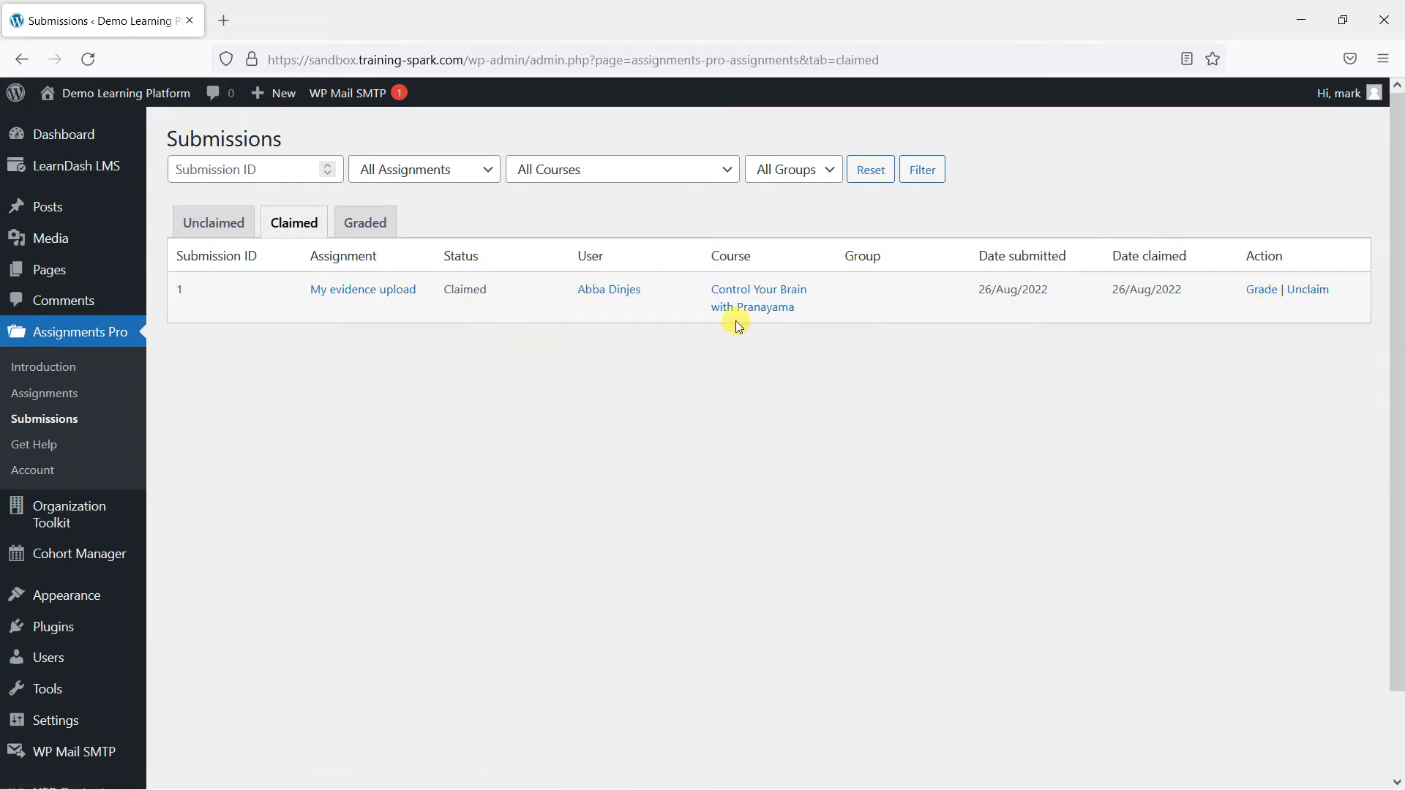
{"action": "left_click", "coordinate": [1309, 296]}
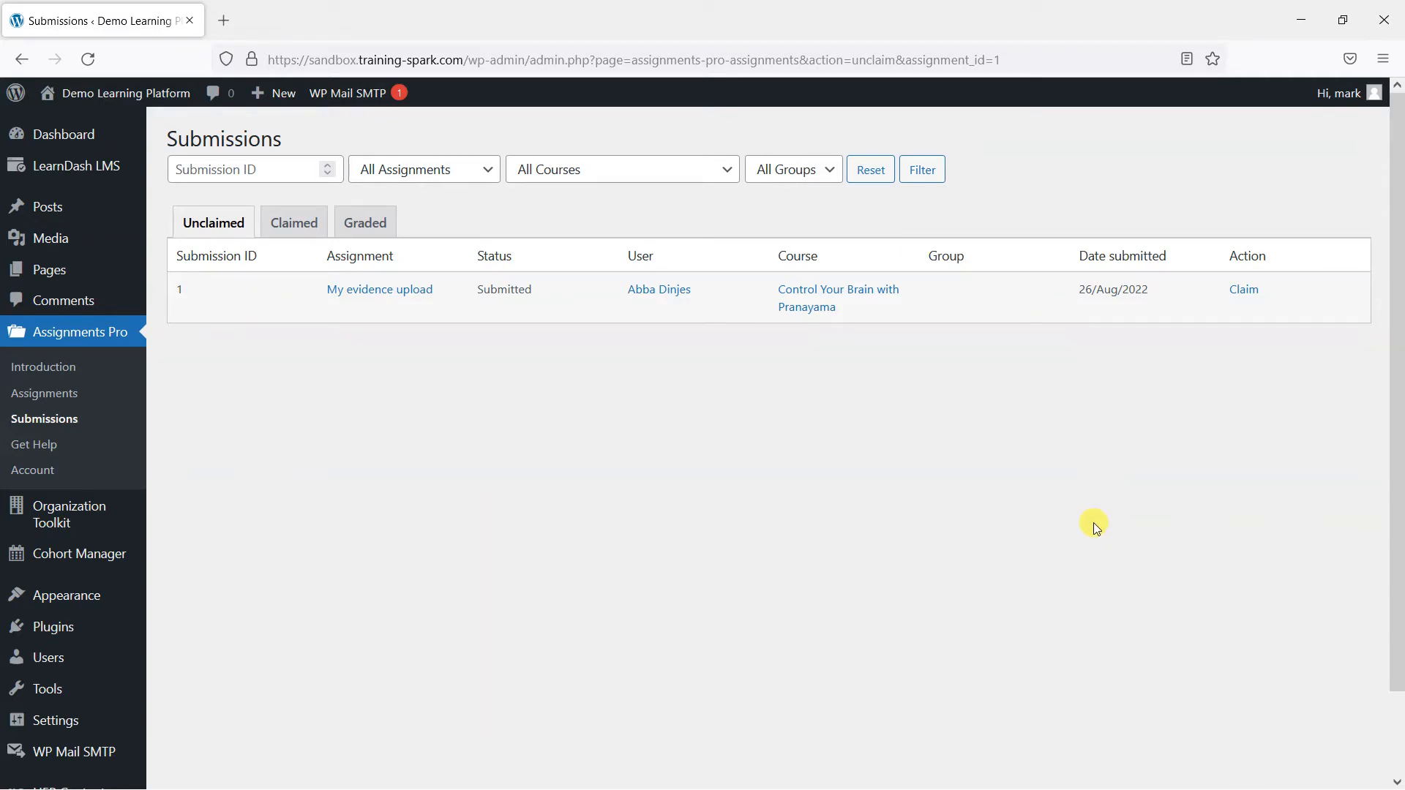
{"action": "left_click", "coordinate": [1251, 289]}
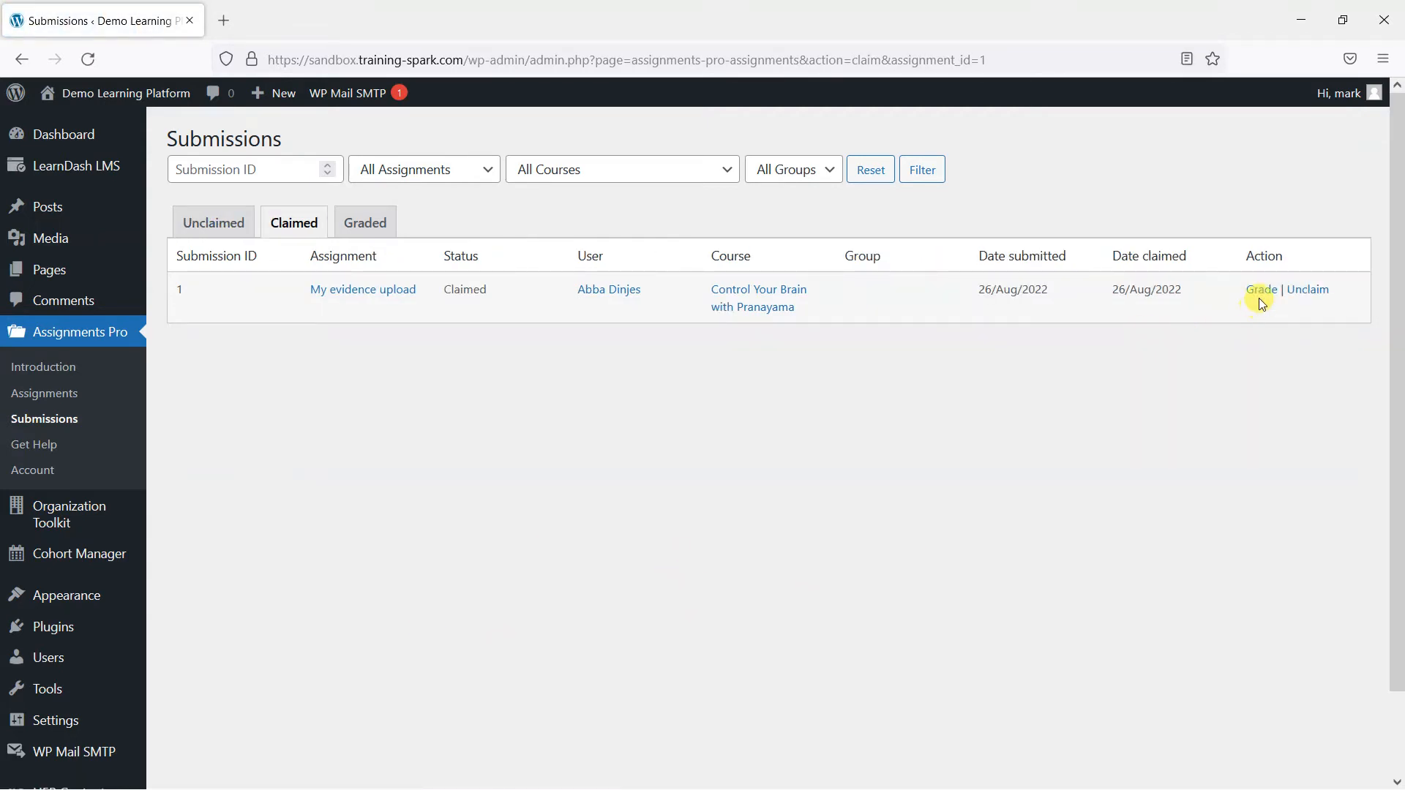
- Open the grading page for 'My evidence upload' and preview its Assignments-Pro.png attachment
{"action": "left_click", "coordinate": [1260, 296]}
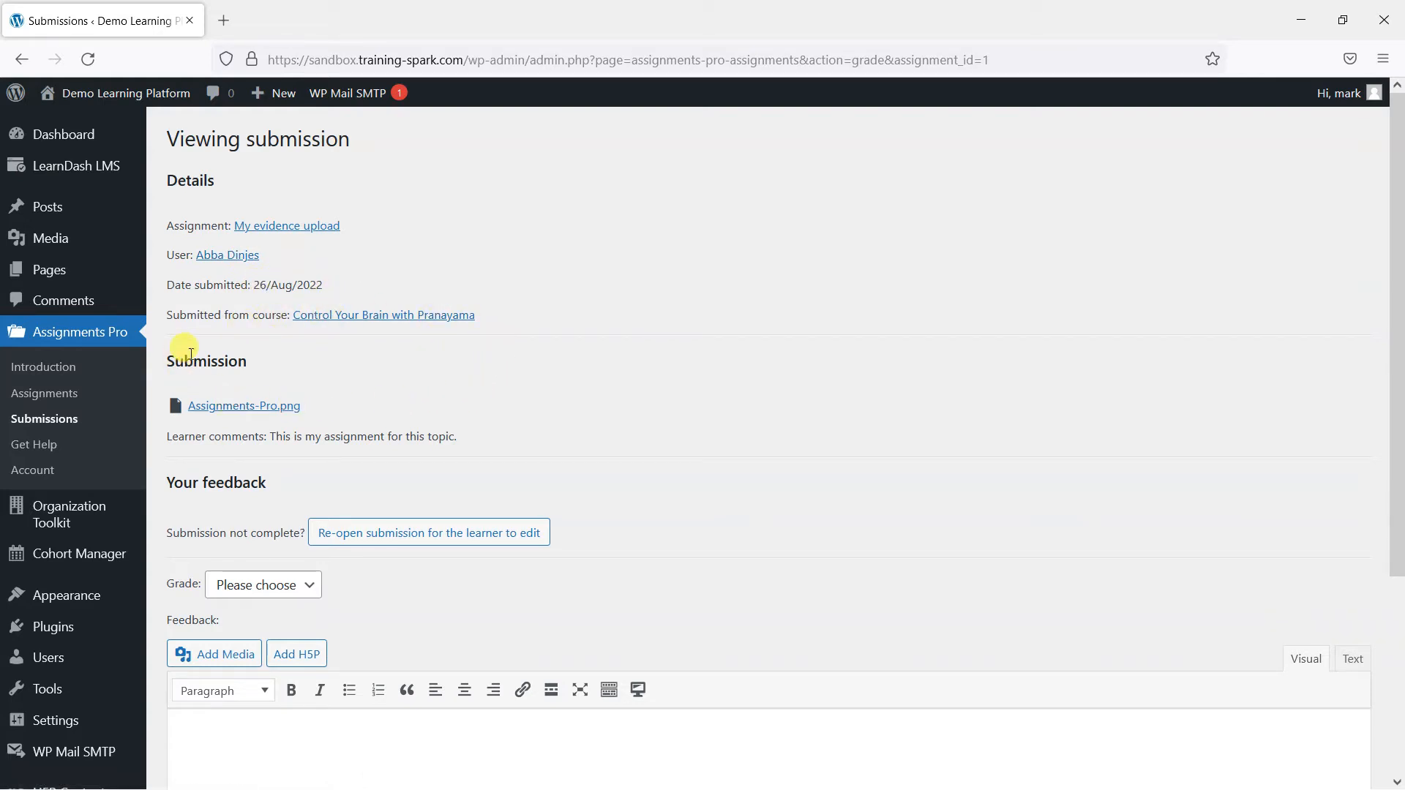
{"action": "left_click", "coordinate": [273, 411]}
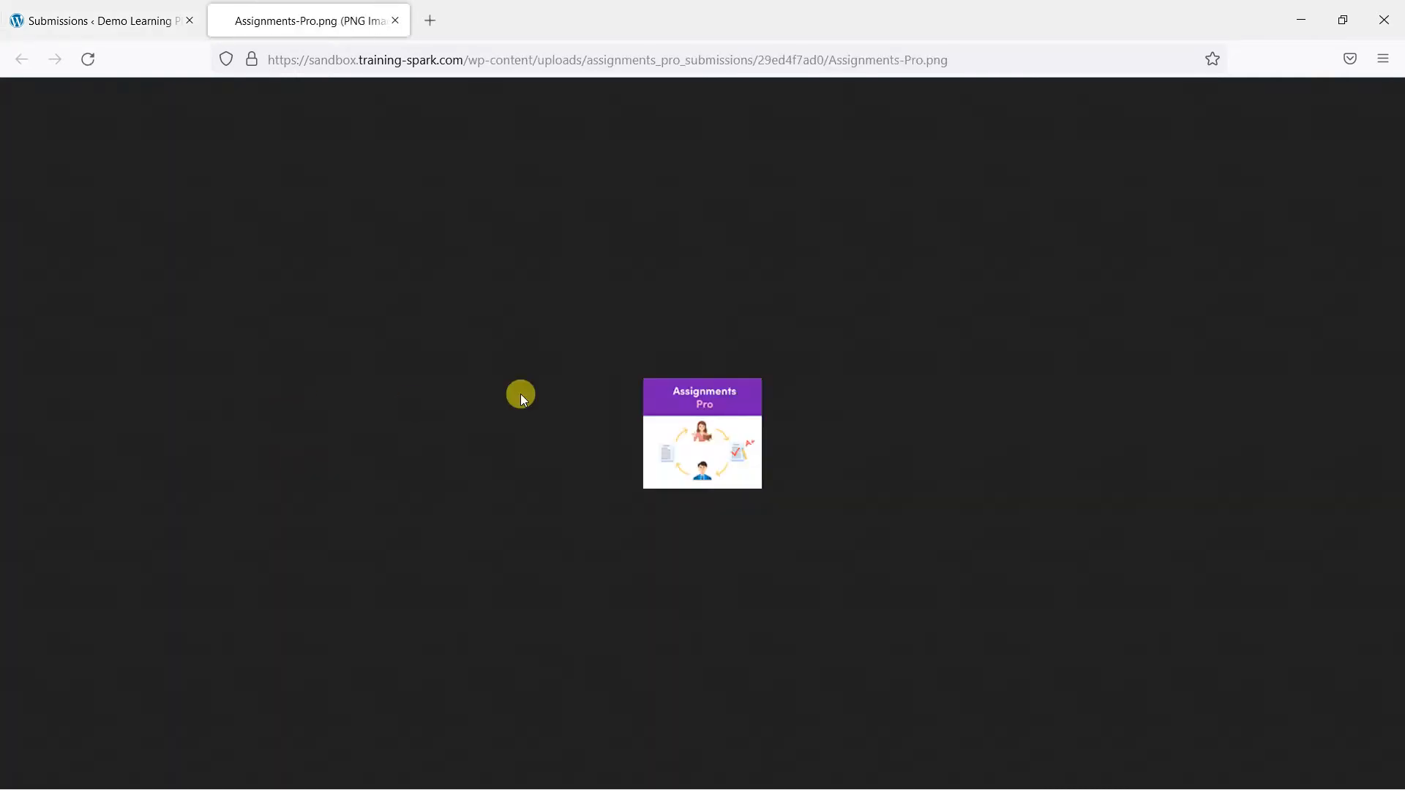
{"action": "middle_click", "coordinate": [357, 28]}
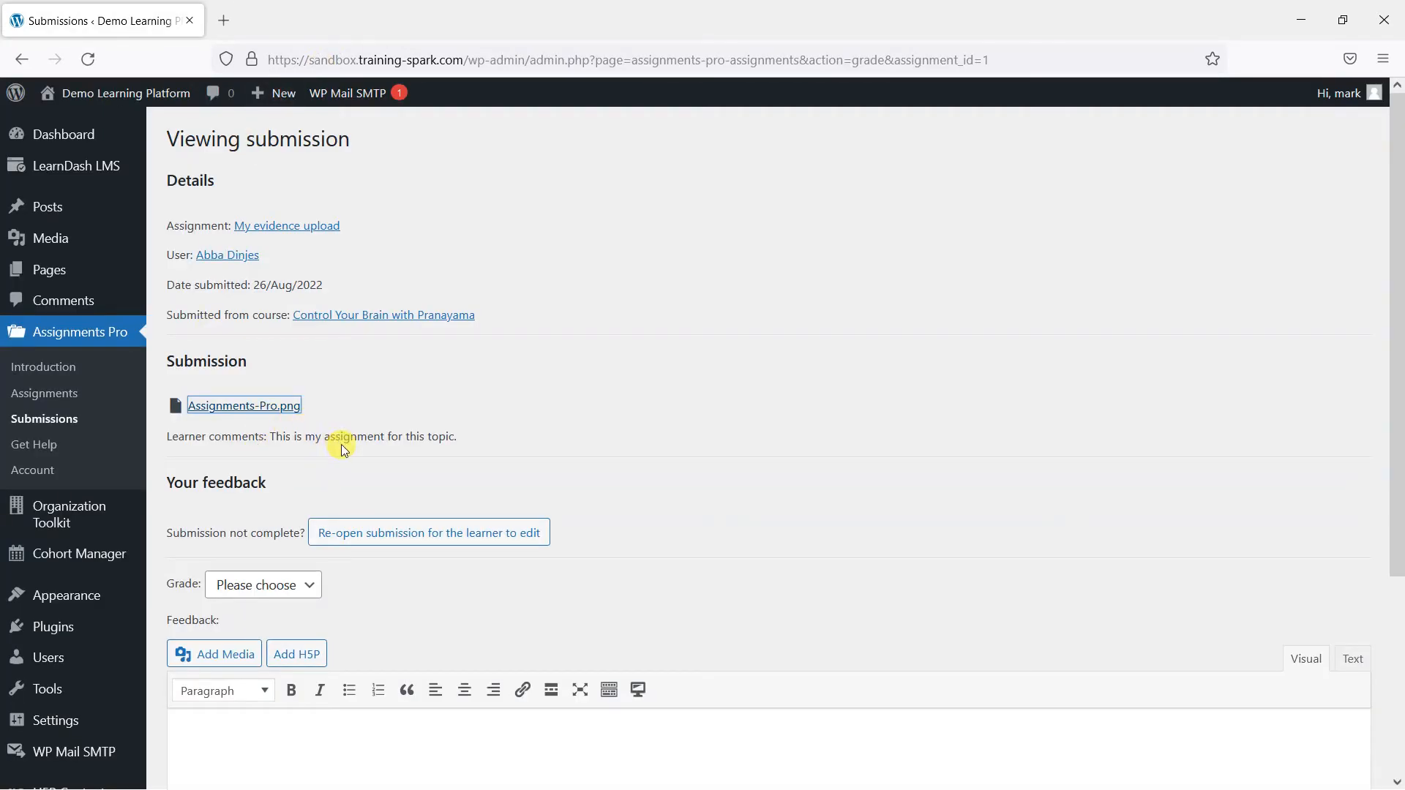
{"action": "mouse_move", "coordinate": [272, 437]}
{"action": "left_mouse_down"}
{"action": "mouse_move", "coordinate": [447, 435]}
{"action": "mouse_move", "coordinate": [270, 437]}
{"action": "left_mouse_up"}
{"action": "left_click", "coordinate": [479, 444]}
{"action": "left_click", "coordinate": [306, 452]}
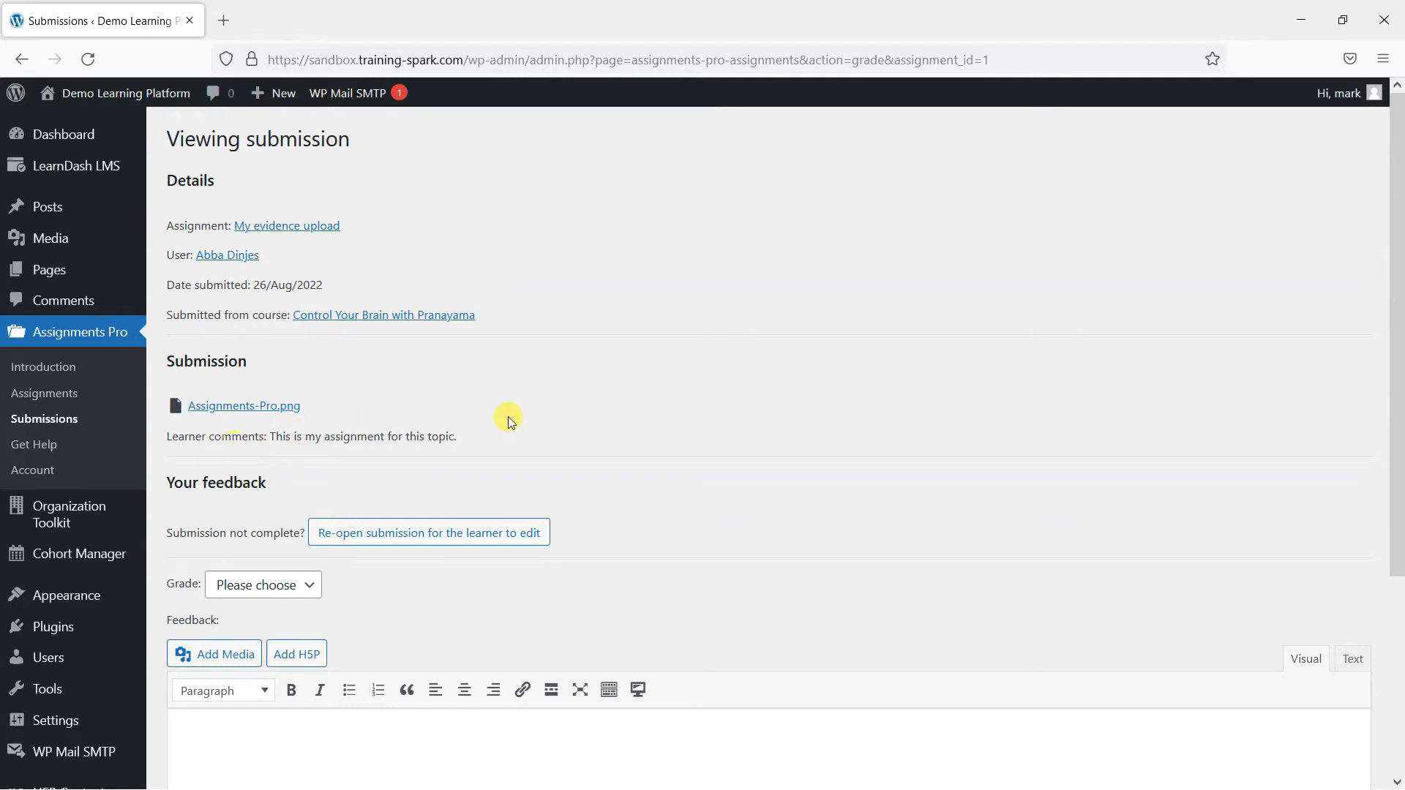
{"action": "scroll", "coordinate": [660, 449], "scroll_direction": "down", "scroll_amount": 3}
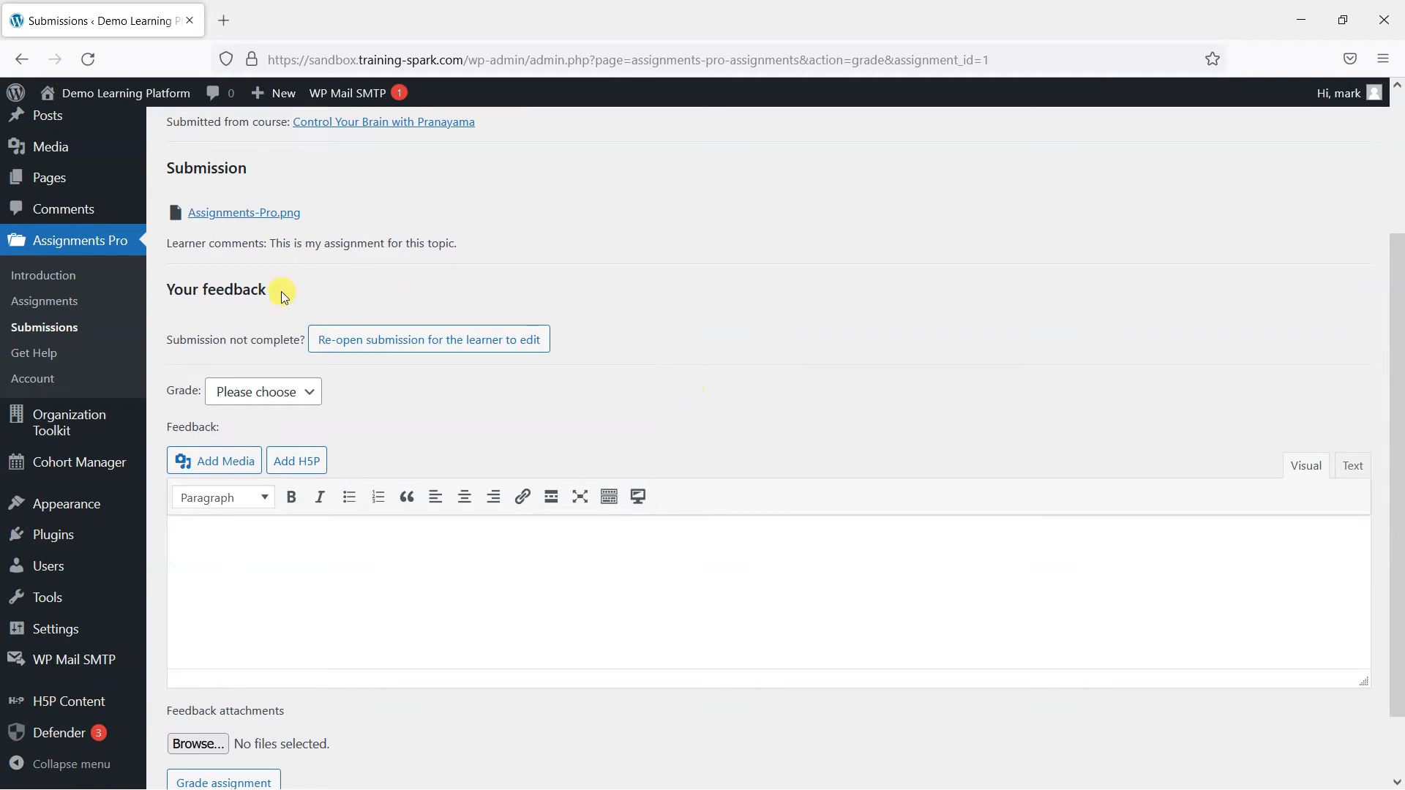
{"action": "left_click", "coordinate": [425, 344]}
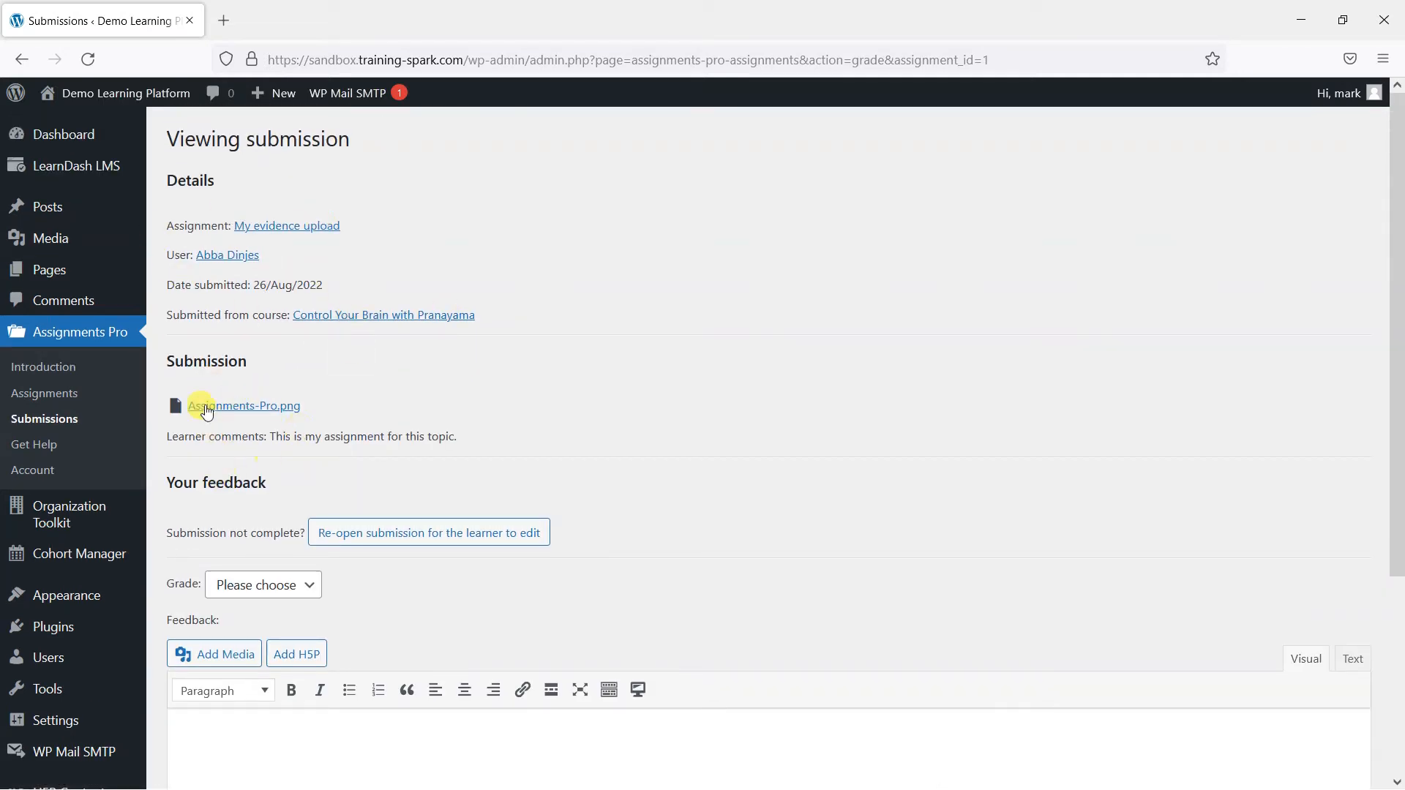
{"action": "scroll", "coordinate": [335, 539], "scroll_direction": "down", "scroll_amount": 2}
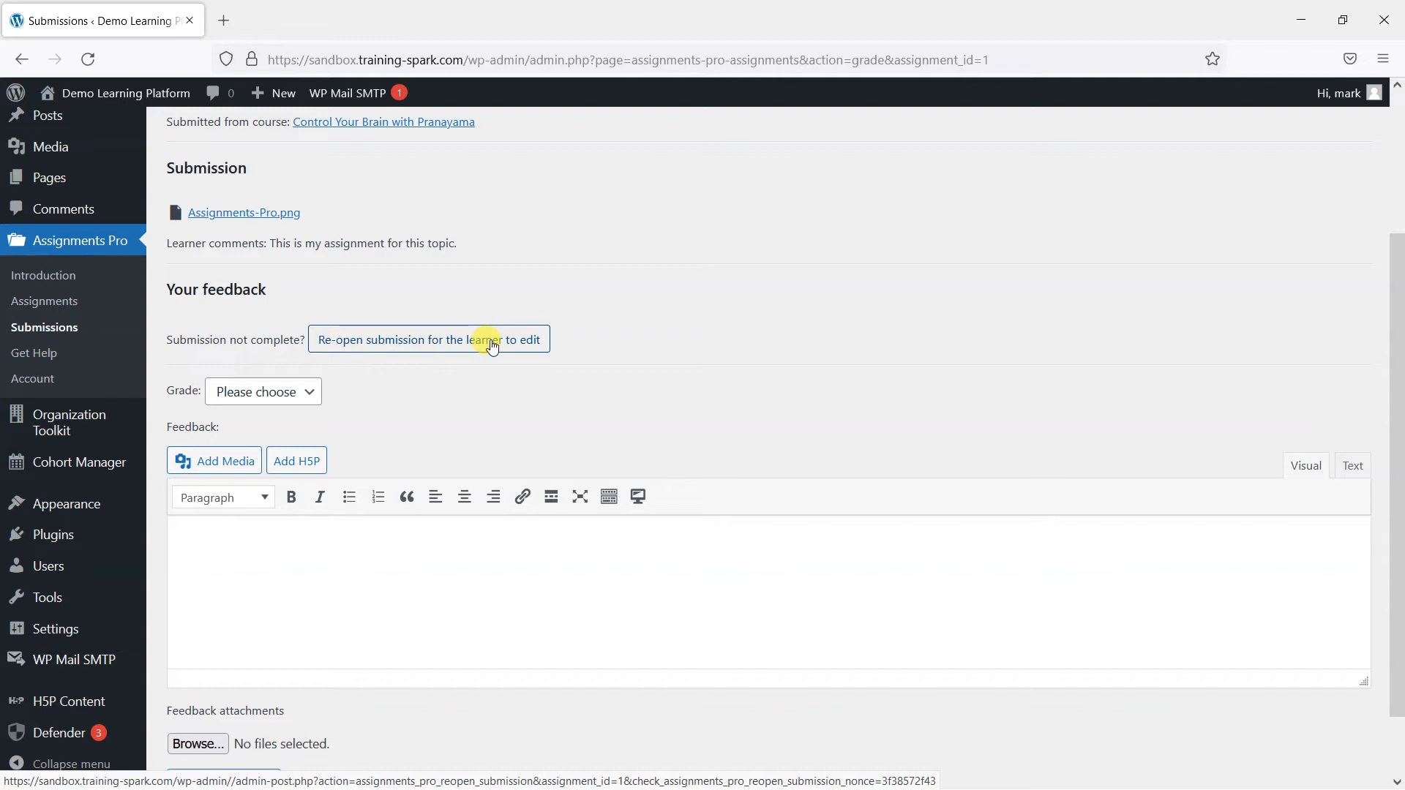
{"action": "left_click", "coordinate": [280, 400]}
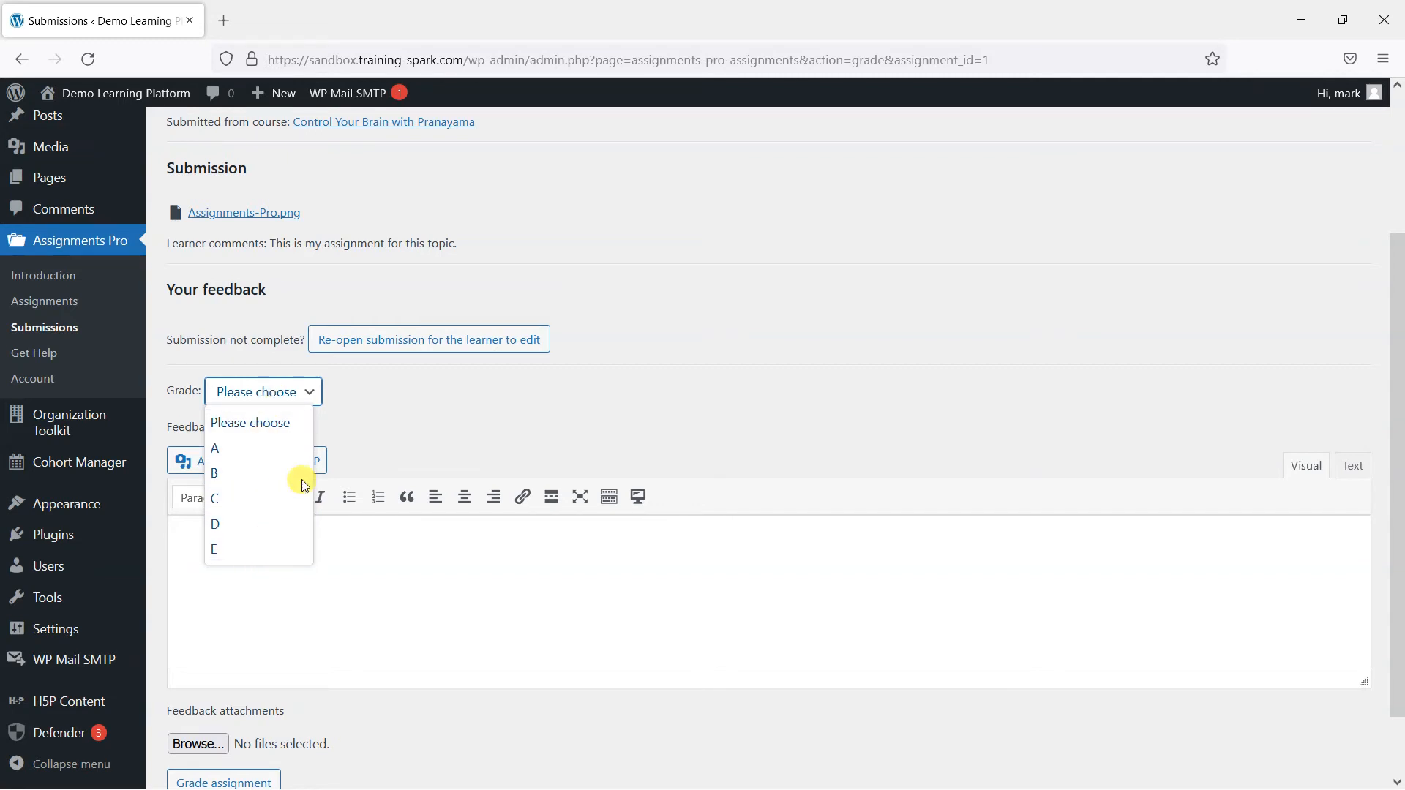
- Choose grade B and write the feedback 'Well done. This was a great attempt'
{"action": "left_click", "coordinate": [433, 433]}
{"action": "left_click", "coordinate": [261, 395]}
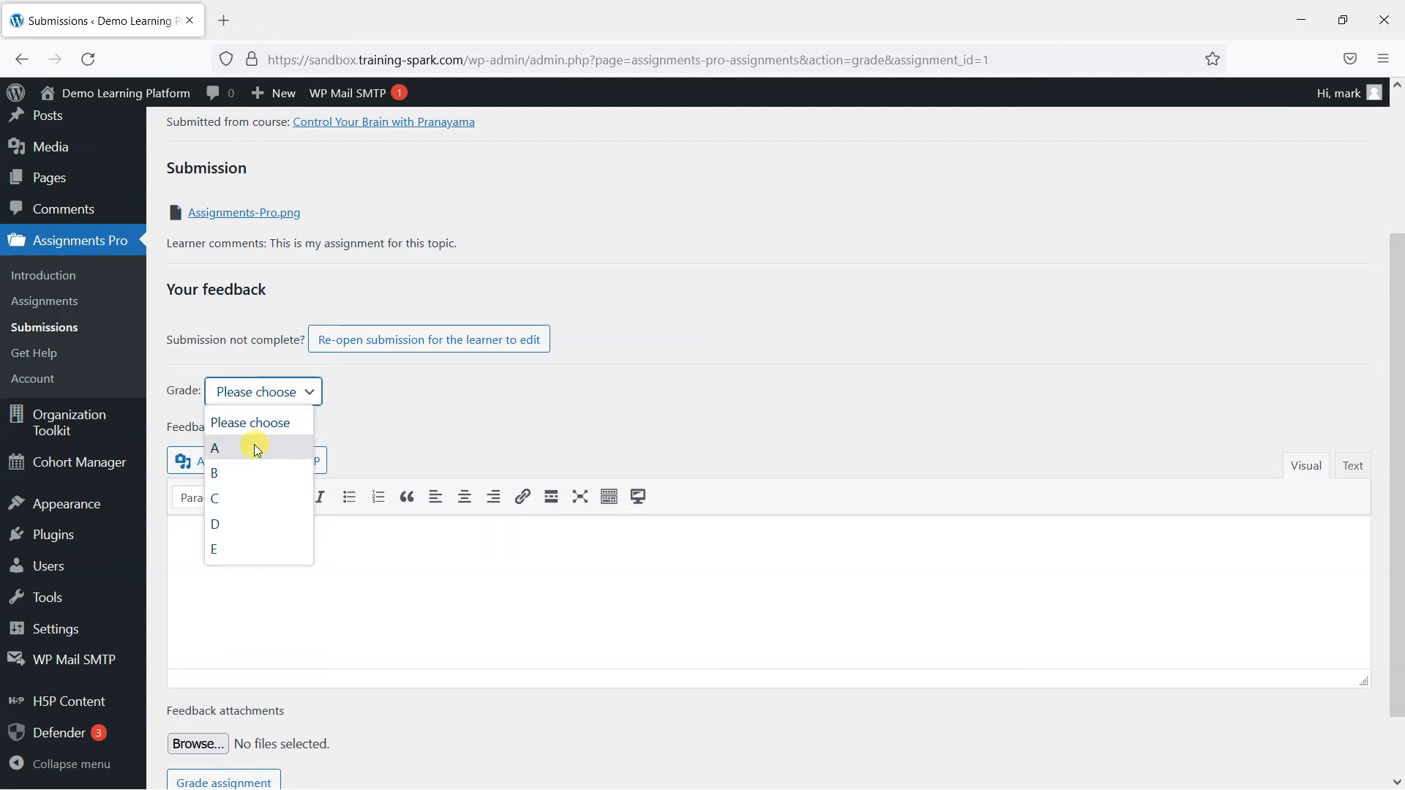
{"action": "left_click", "coordinate": [258, 472]}
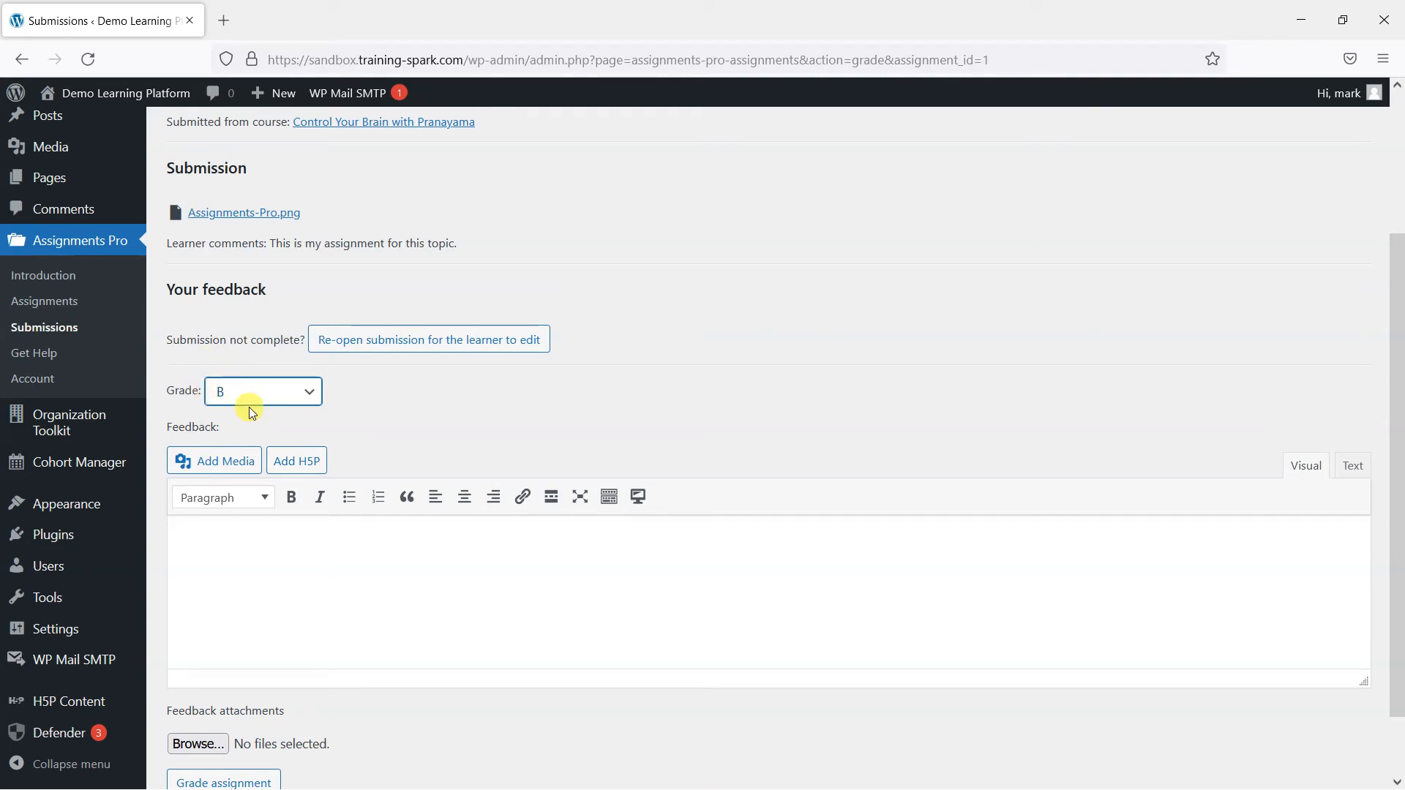
{"action": "left_click", "coordinate": [281, 571]}
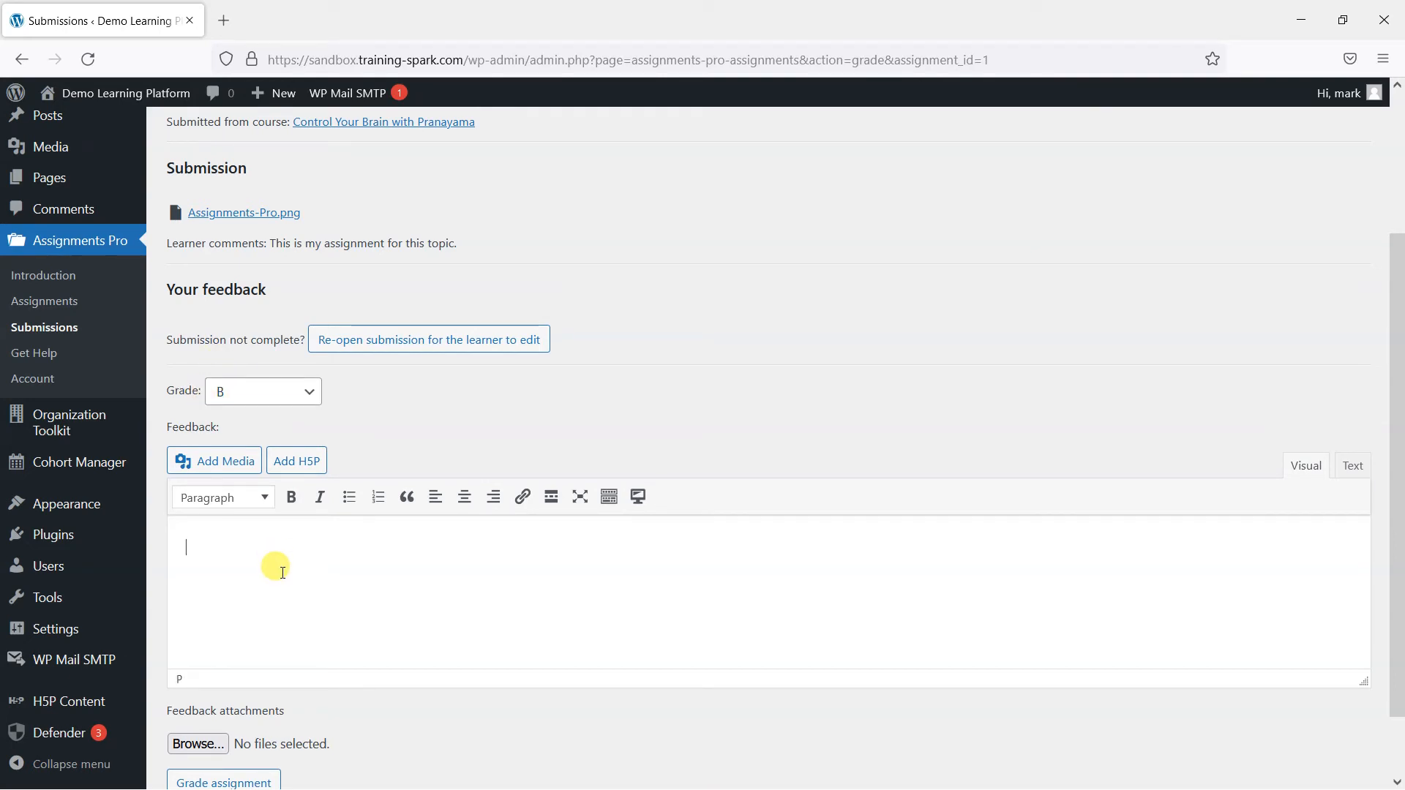
{"action": "type", "text": "Wel"}
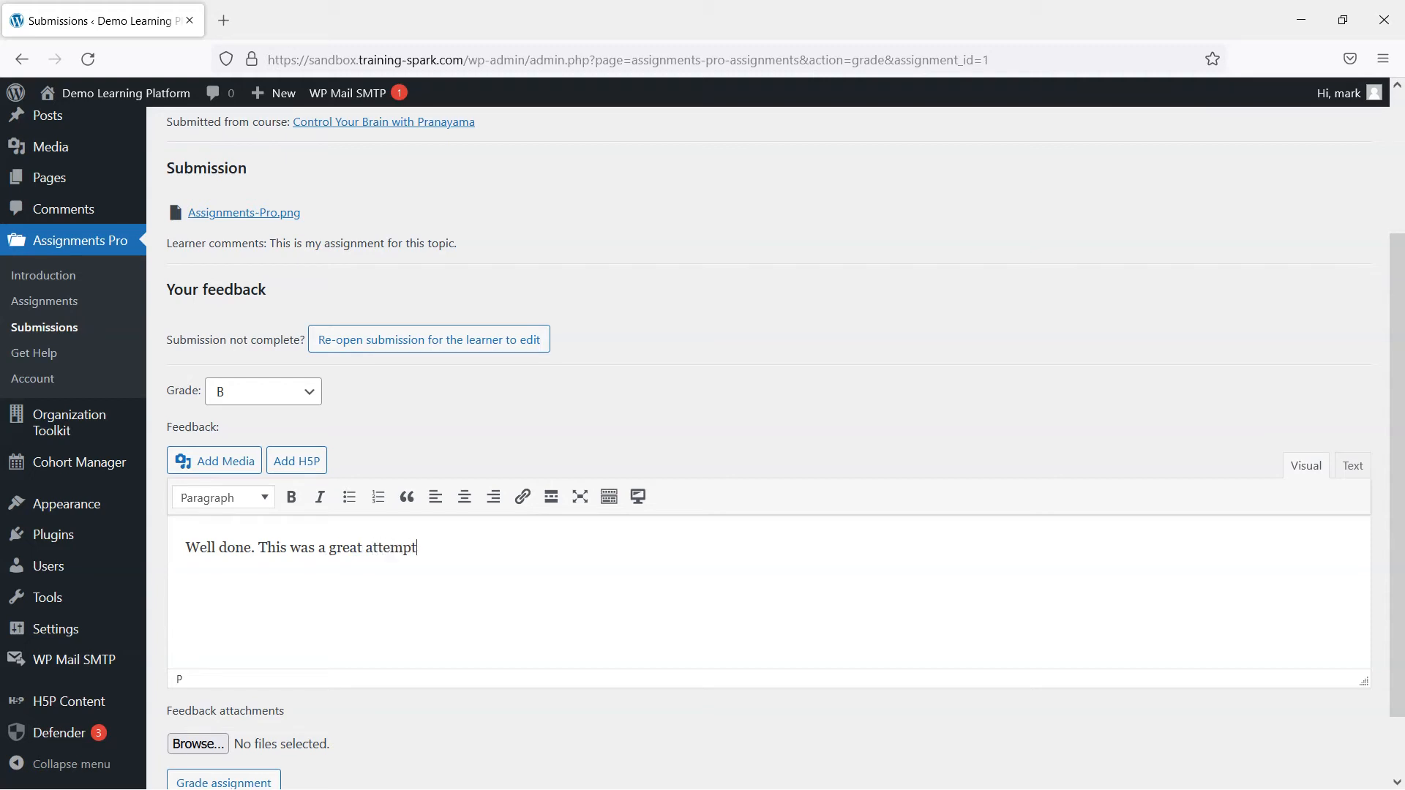
- Attach Assignments-Pro.png as the feedback file and submit the B grade
{"action": "scroll", "coordinate": [768, 439], "scroll_direction": "down", "scroll_amount": 2}
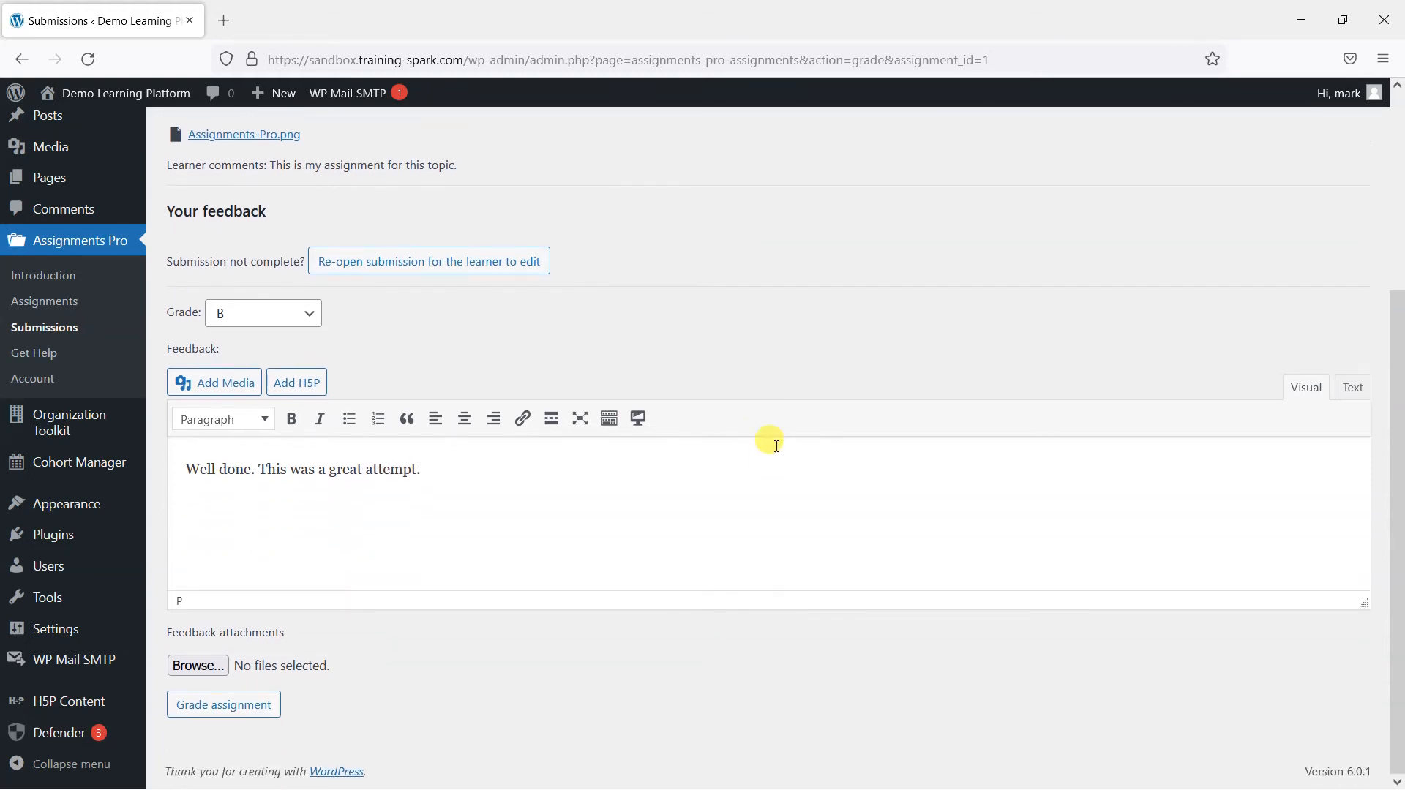
{"action": "left_click", "coordinate": [216, 666]}
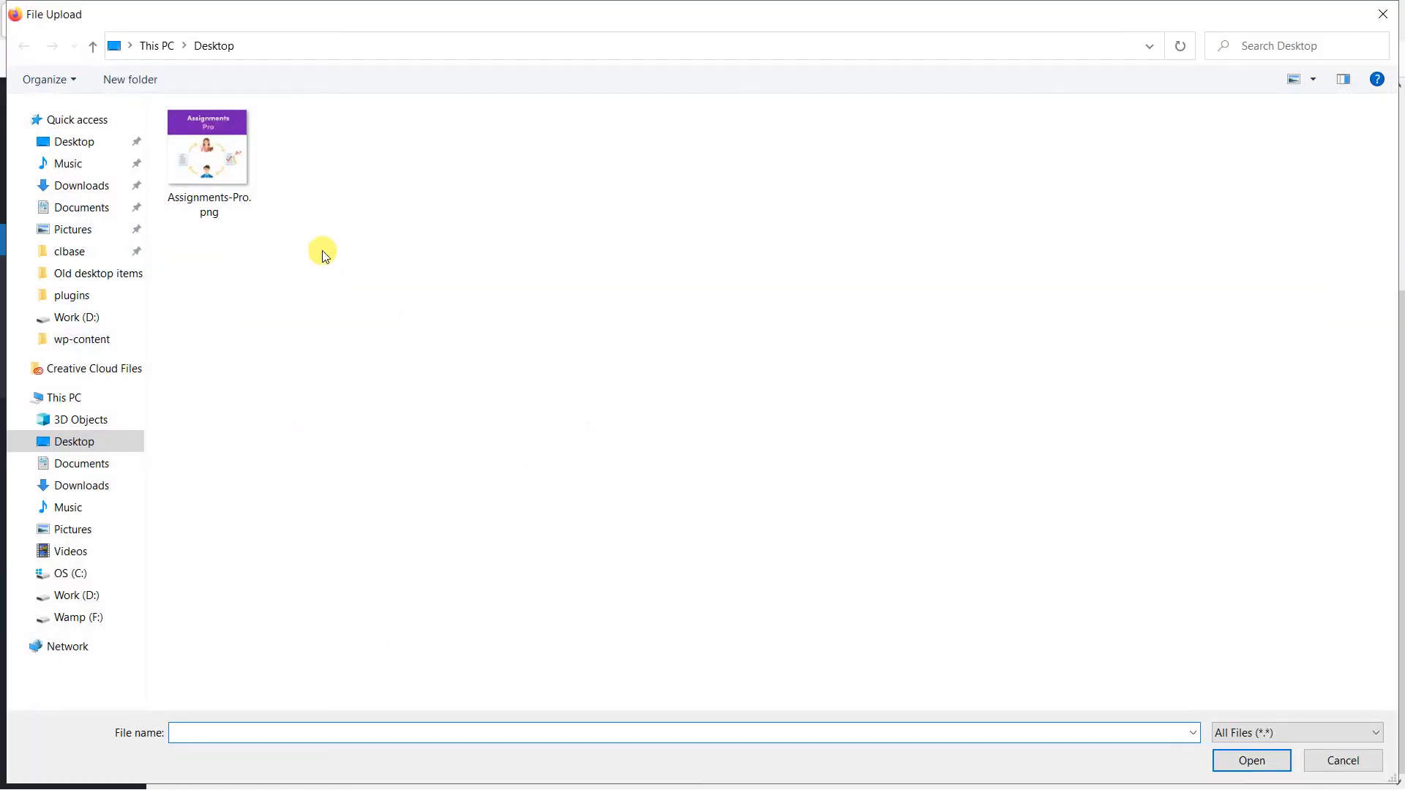
{"action": "double_click", "coordinate": [229, 176]}
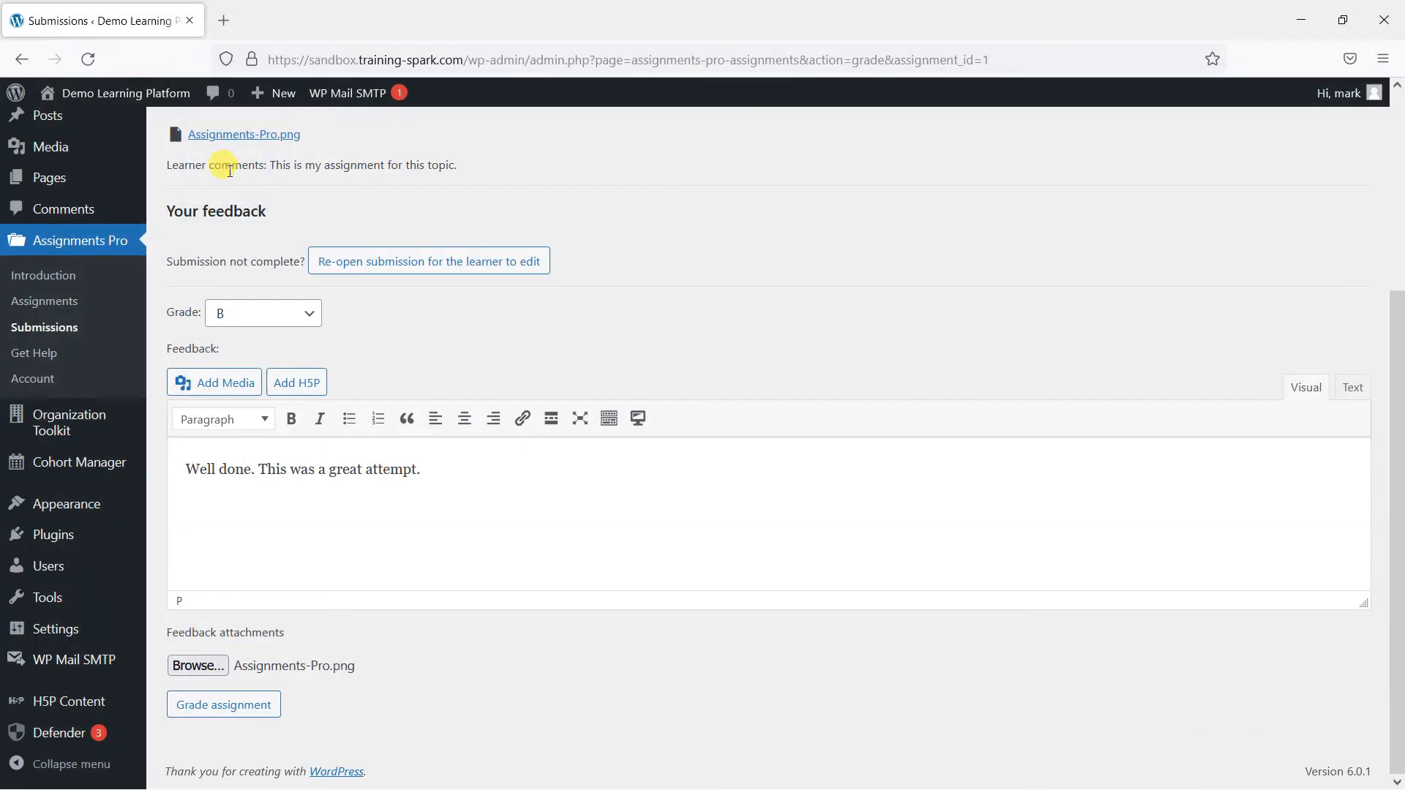
{"action": "left_click", "coordinate": [243, 709]}
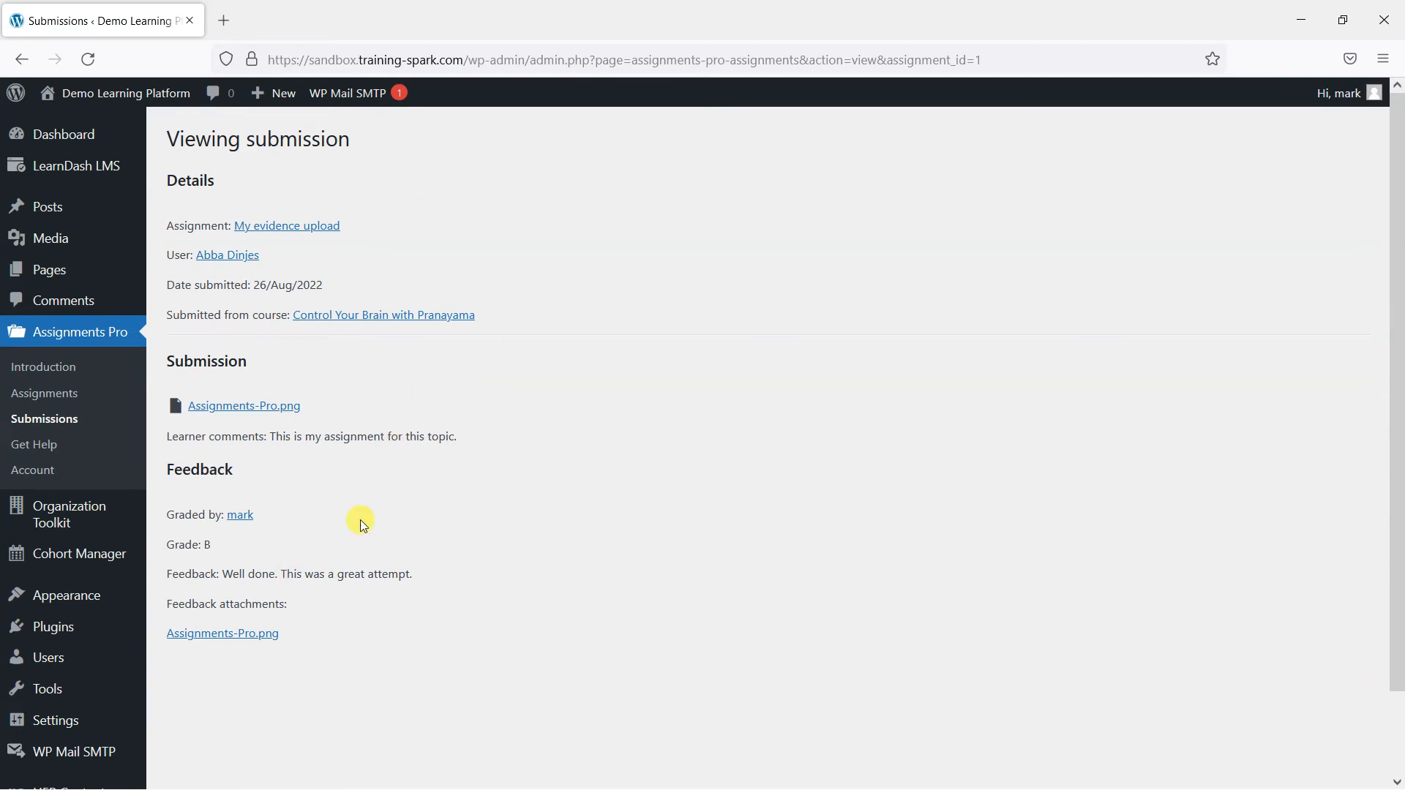
{"action": "left_click_drag", "start_coordinate": [180, 548], "coordinate": [414, 576]}
{"action": "left_click", "coordinate": [251, 592]}
{"action": "left_click", "coordinate": [353, 624]}
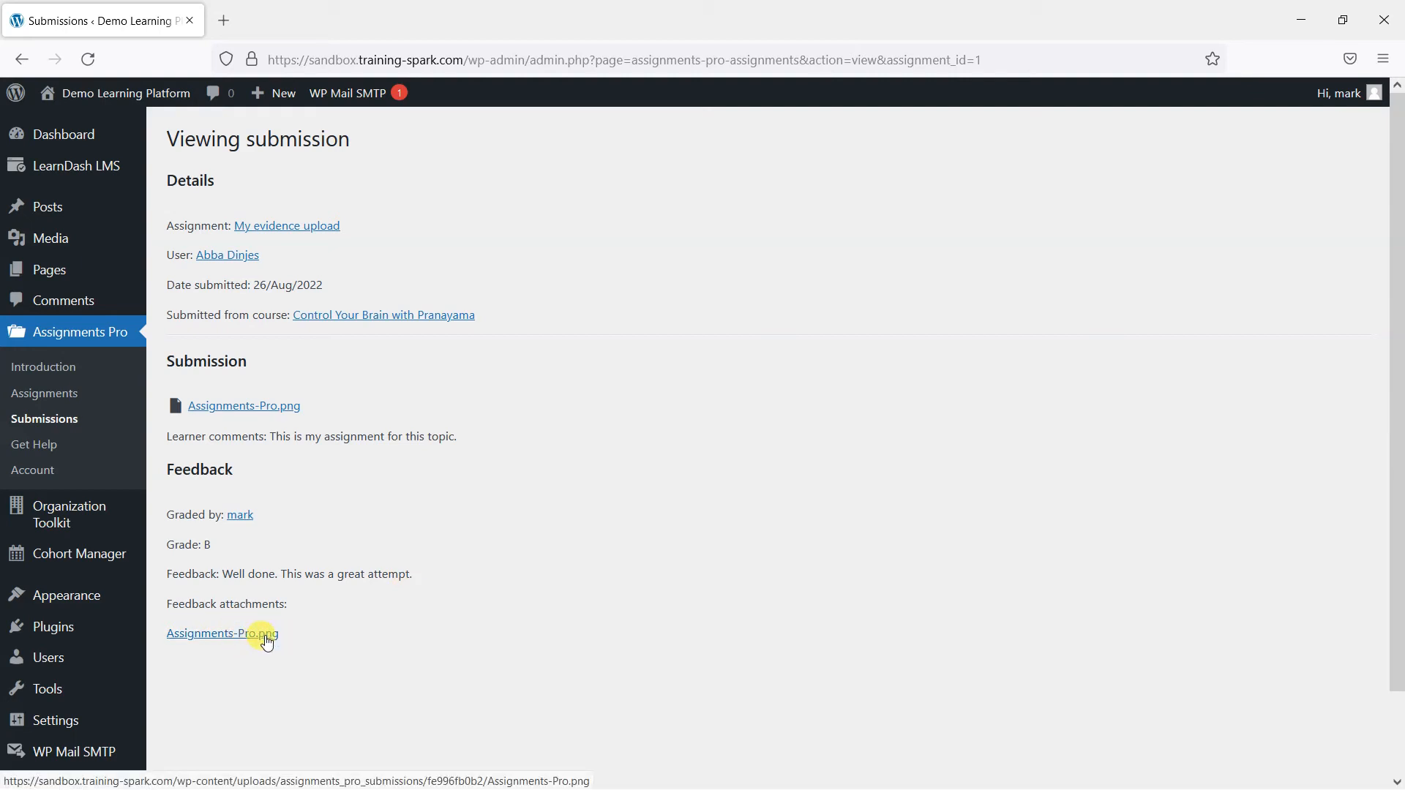
{"action": "left_click", "coordinate": [51, 419]}
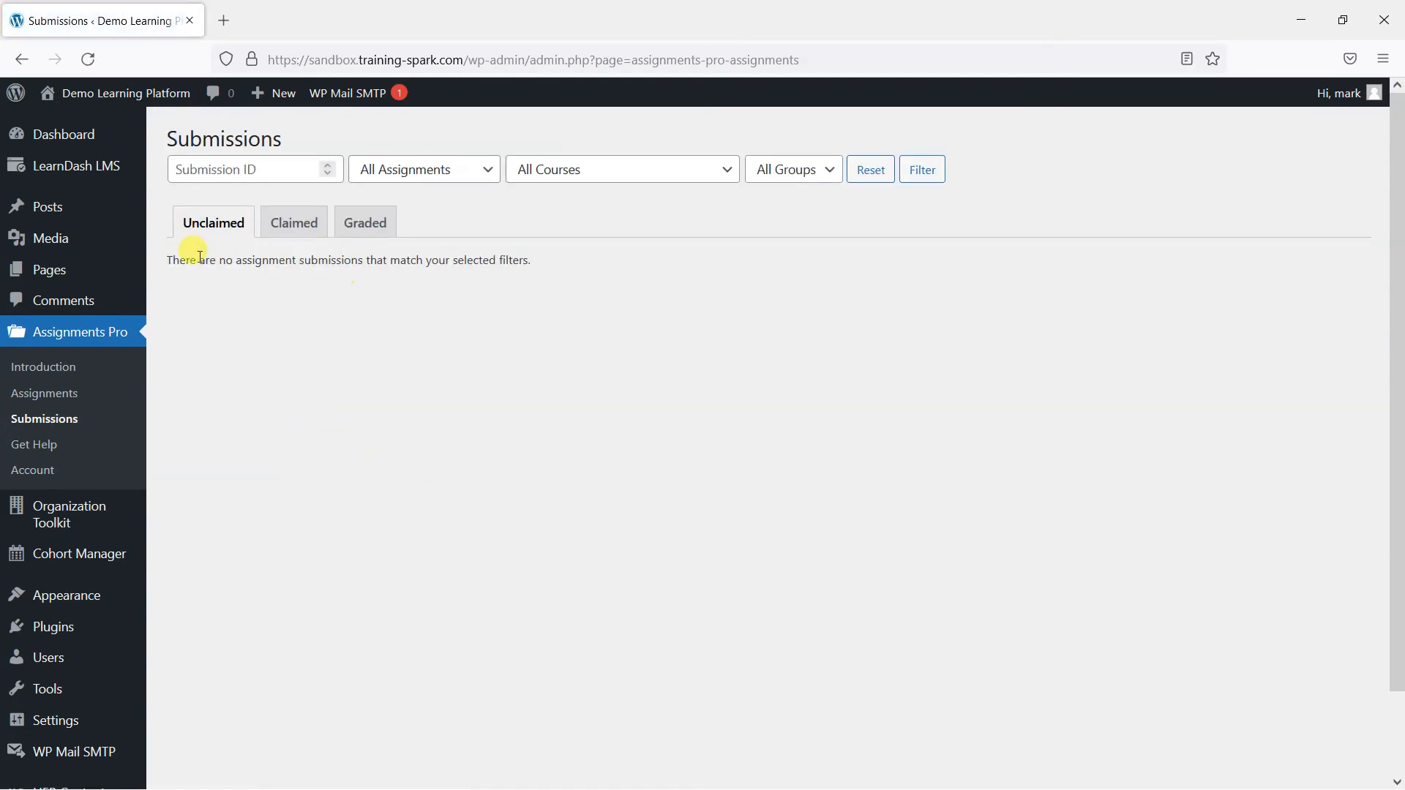
{"action": "left_click", "coordinate": [291, 224]}
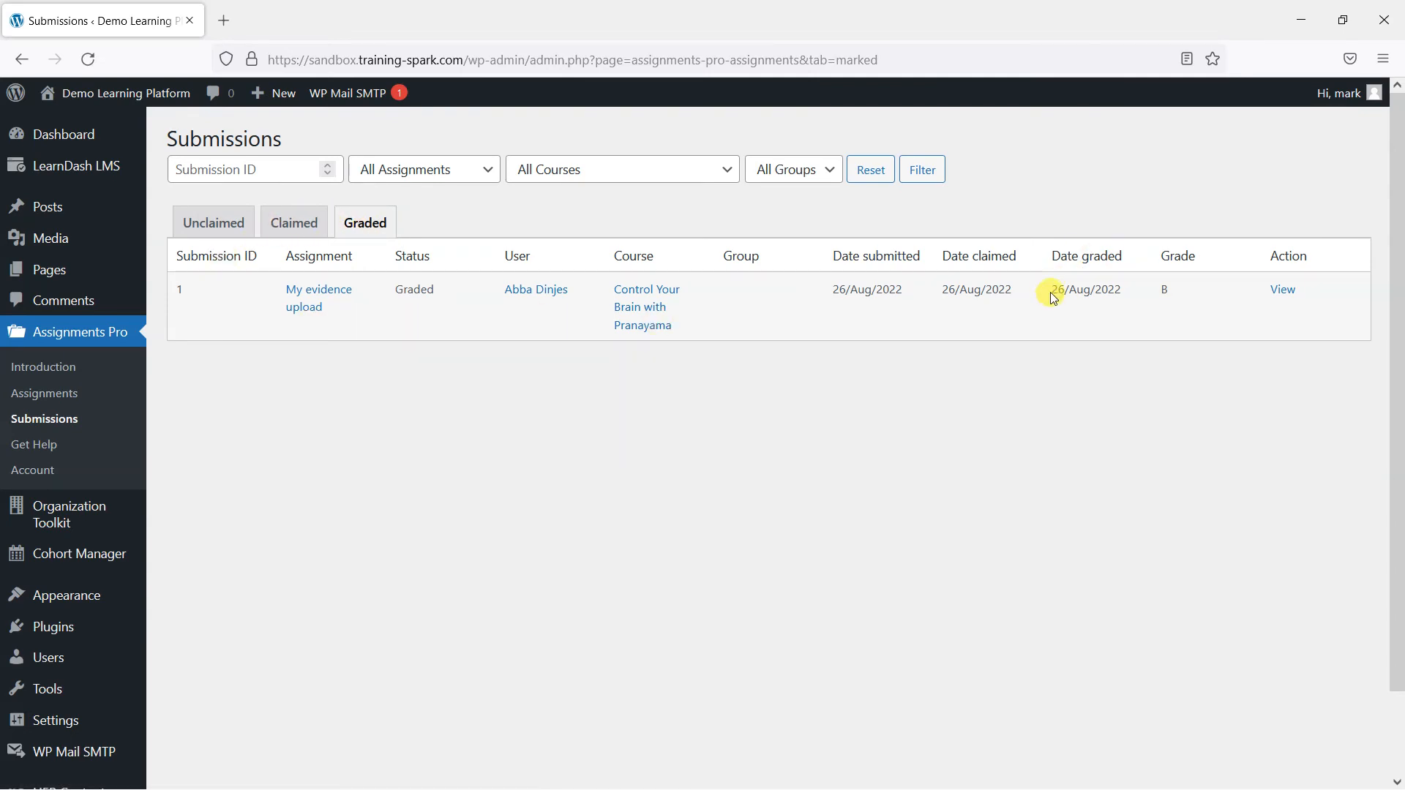
{"action": "left_click_drag", "start_coordinate": [1051, 290], "coordinate": [1118, 290]}
{"action": "left_click", "coordinate": [1137, 335]}
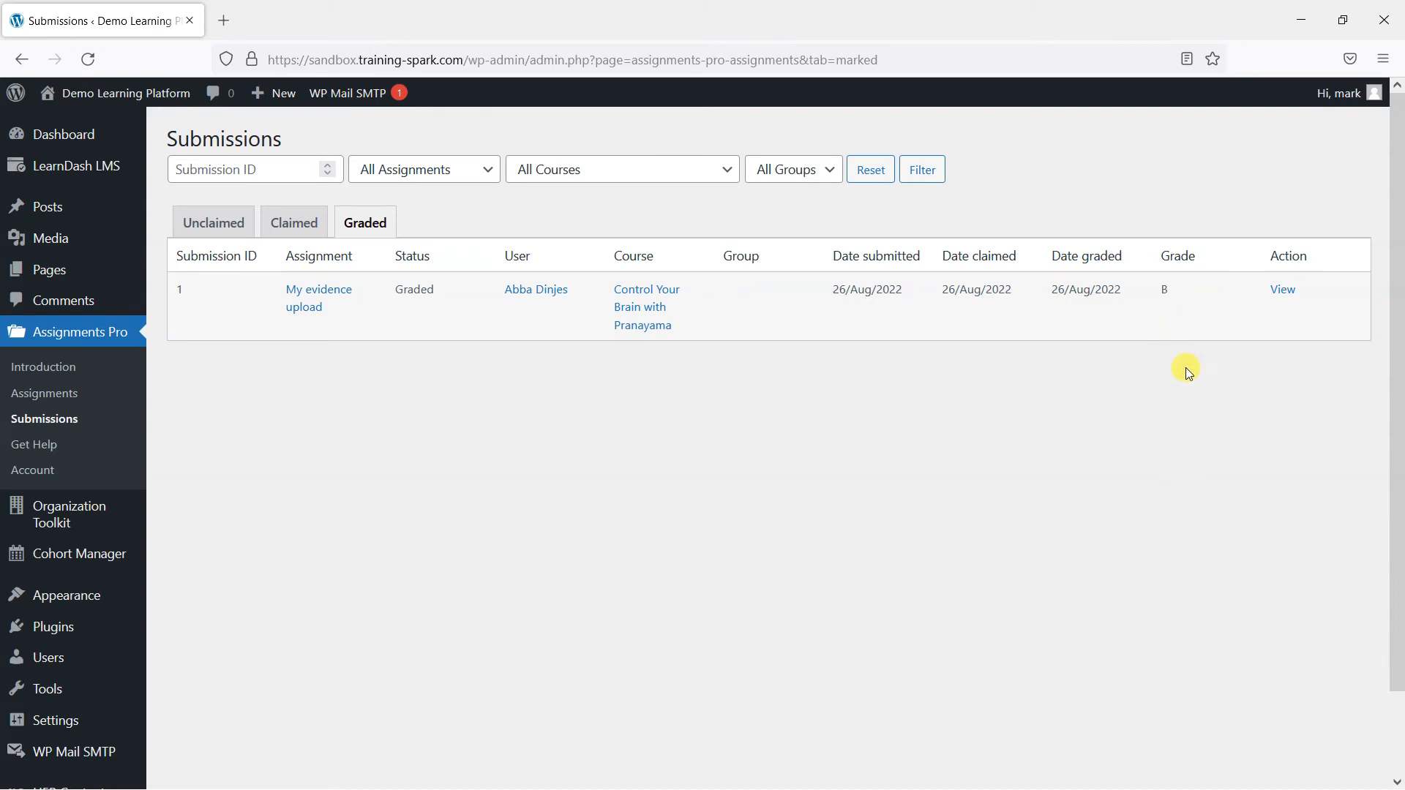
{"action": "left_click", "coordinate": [1284, 293]}
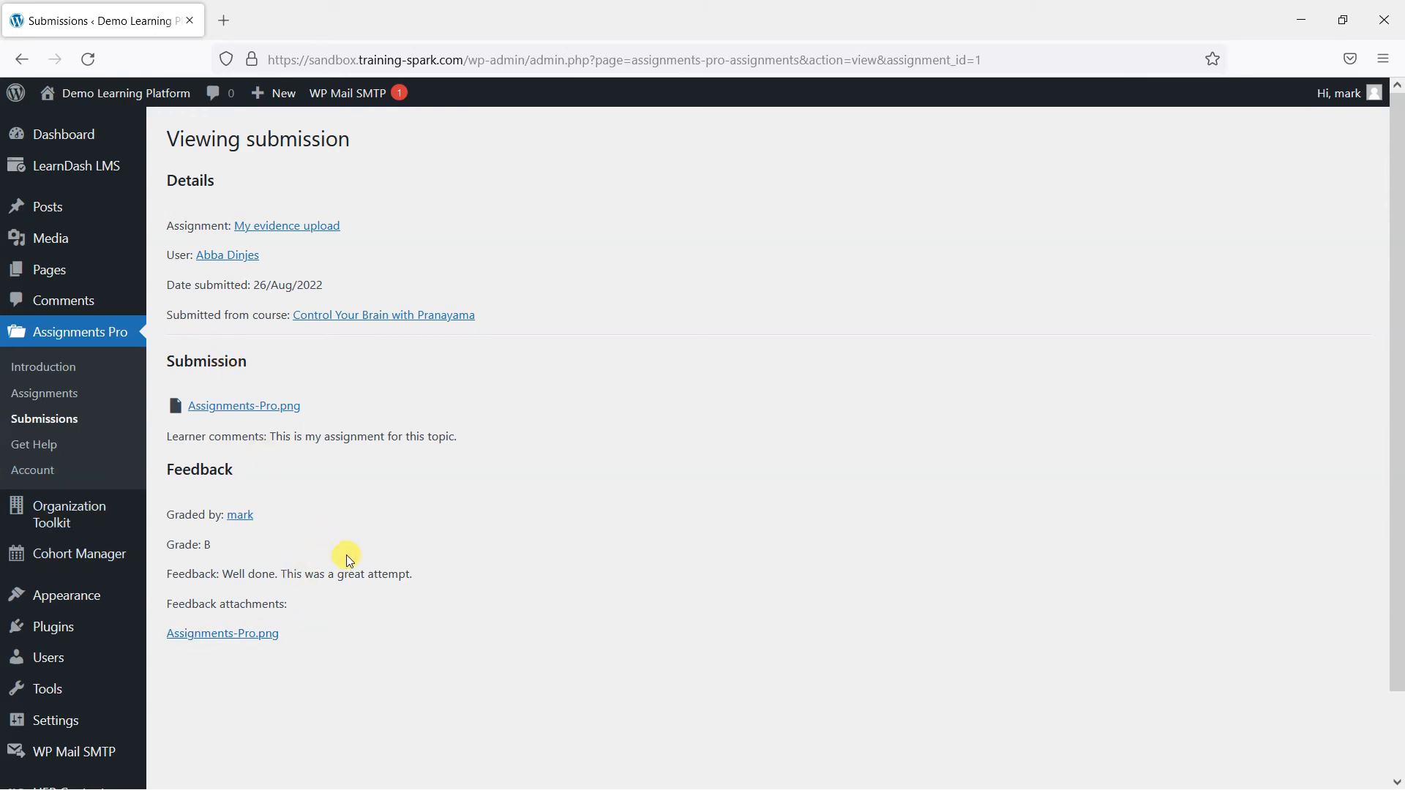
- Switch to the learner's account and view their three enrolled courses on All Courses
{"action": "left_click", "coordinate": [51, 655]}
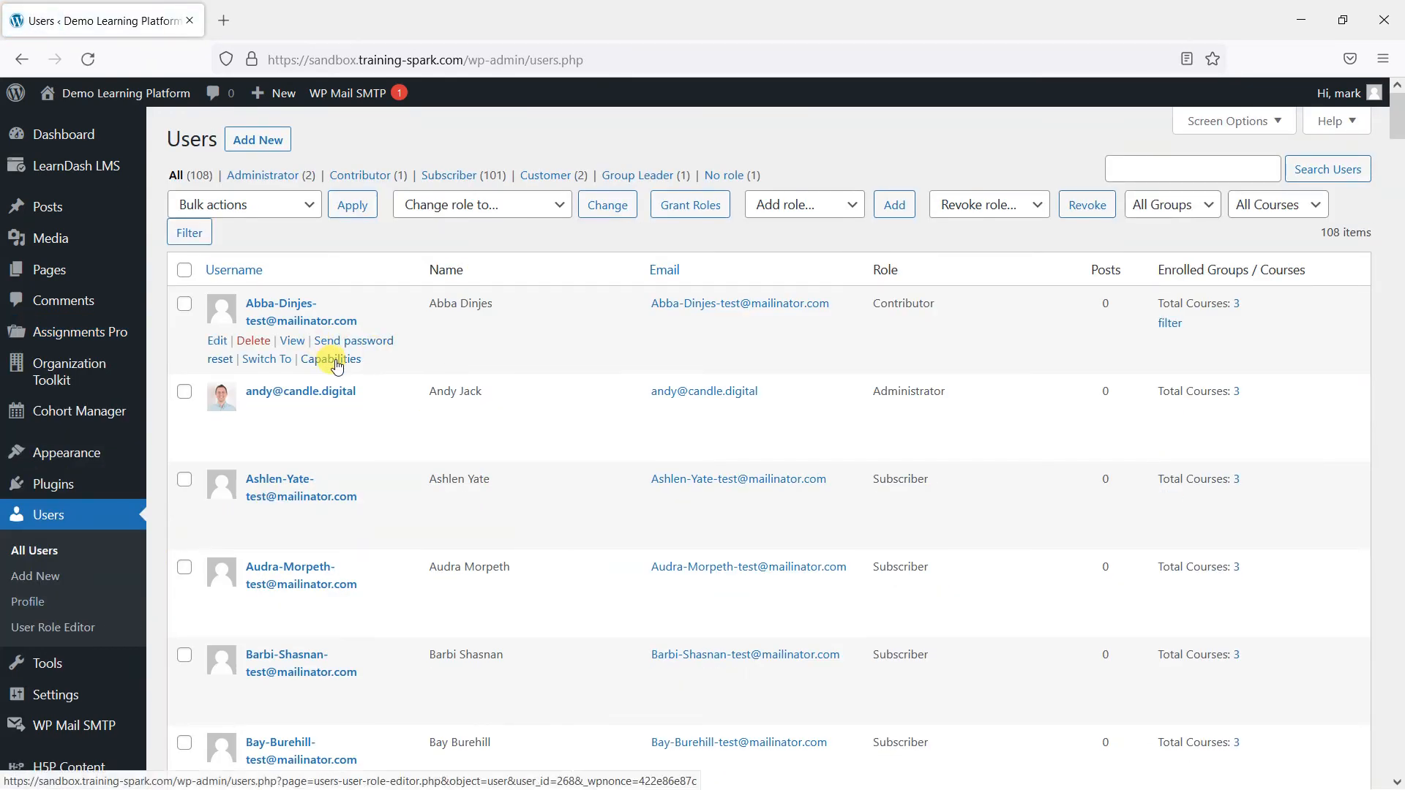
{"action": "left_click", "coordinate": [272, 360]}
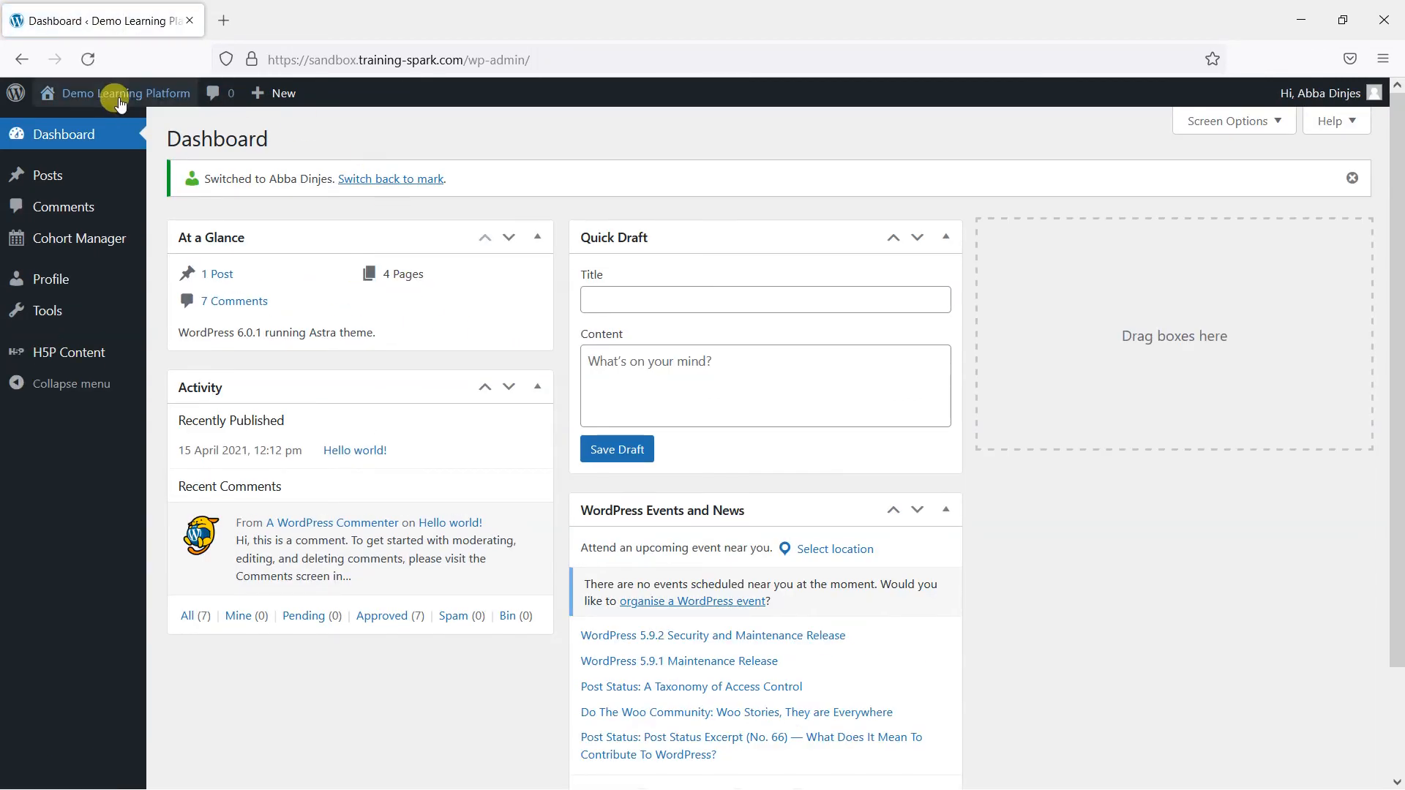
{"action": "mouse_move", "coordinate": [116, 93]}
{"action": "left_click", "coordinate": [95, 124]}
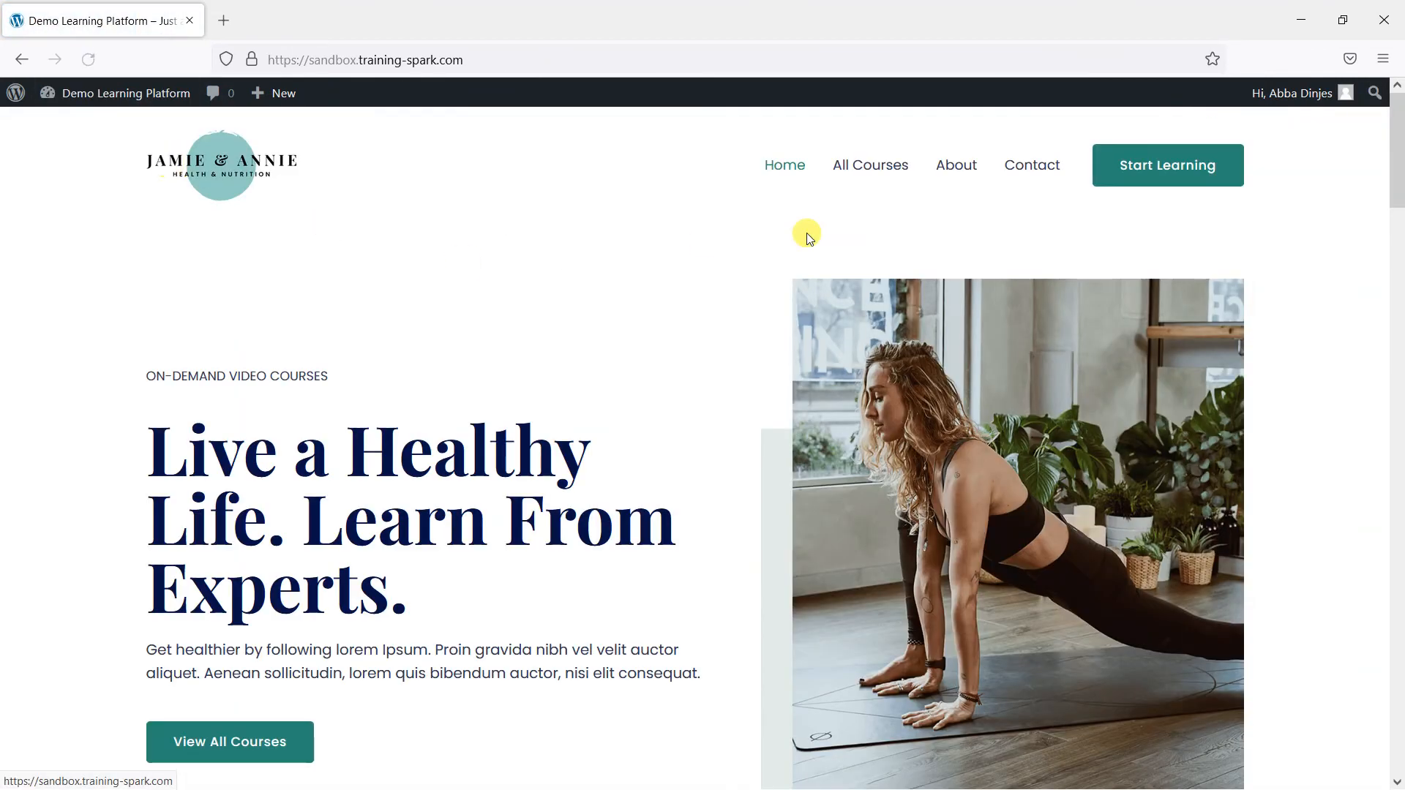
{"action": "left_click", "coordinate": [863, 166]}
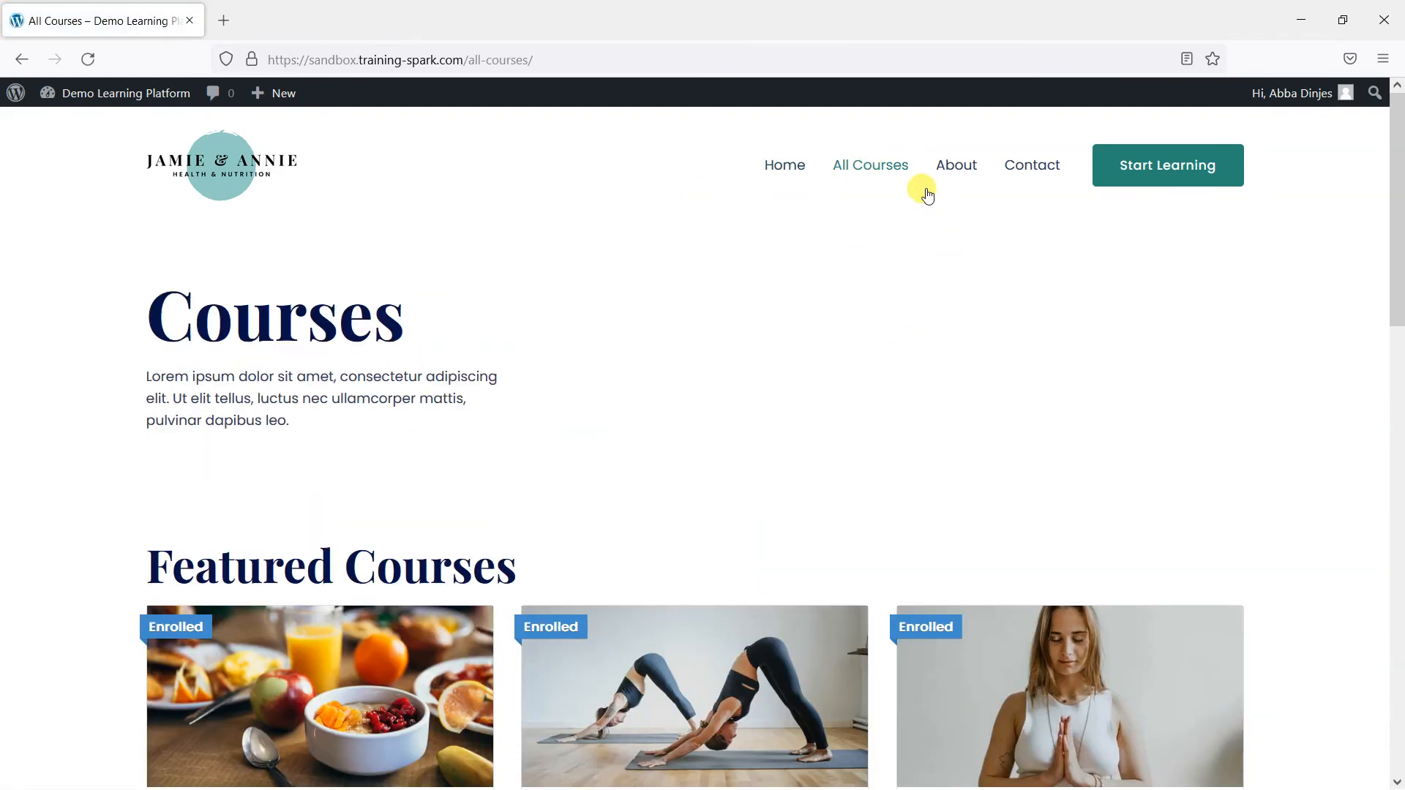
{"action": "scroll", "coordinate": [804, 384], "scroll_direction": "down", "scroll_amount": 6}
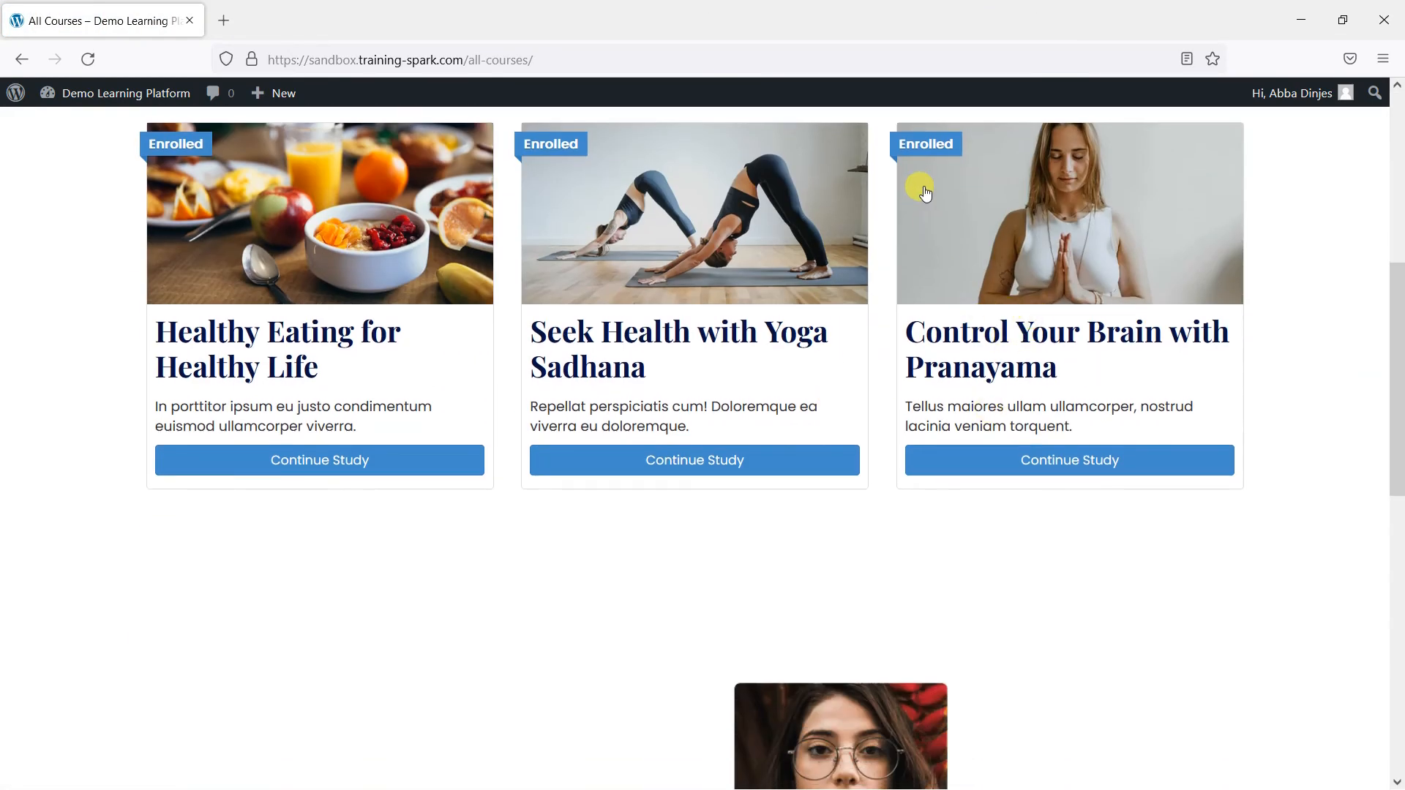
- Open the Pranayama course and read the notice that 'My evidence upload' was graded
{"action": "left_click", "coordinate": [1039, 463]}
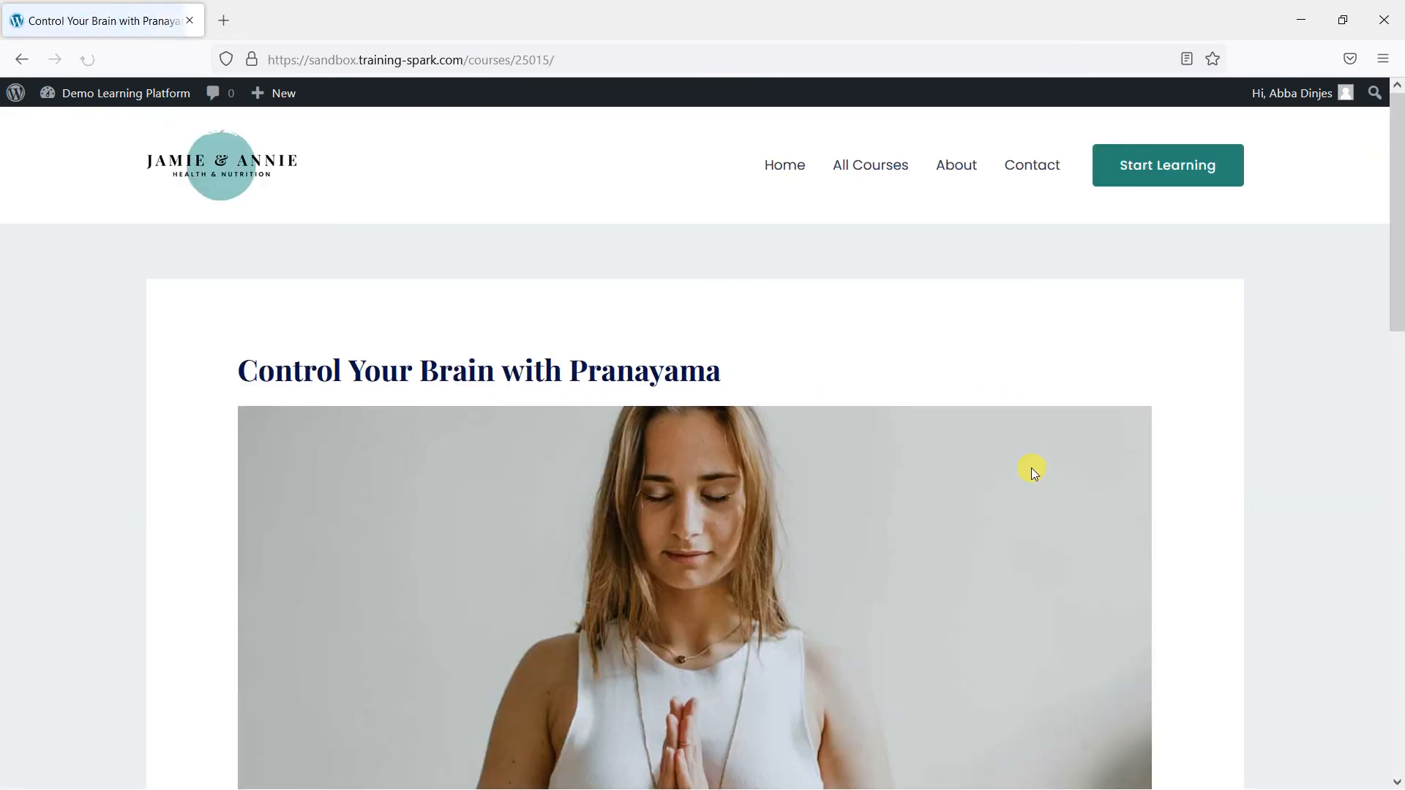
{"action": "scroll", "coordinate": [1025, 468], "scroll_direction": "down", "scroll_amount": 14}
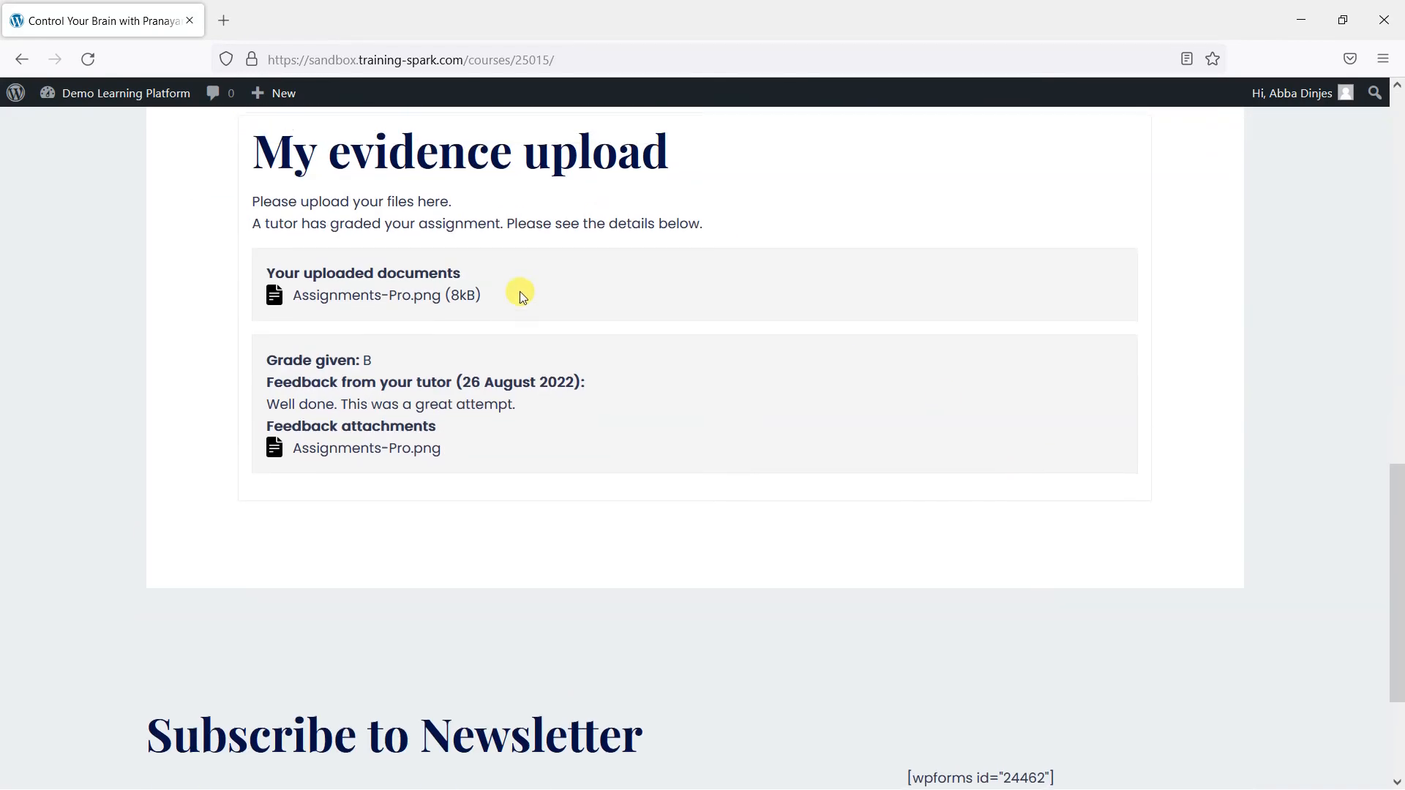
{"action": "scroll", "coordinate": [407, 257], "scroll_direction": "up", "scroll_amount": 1}
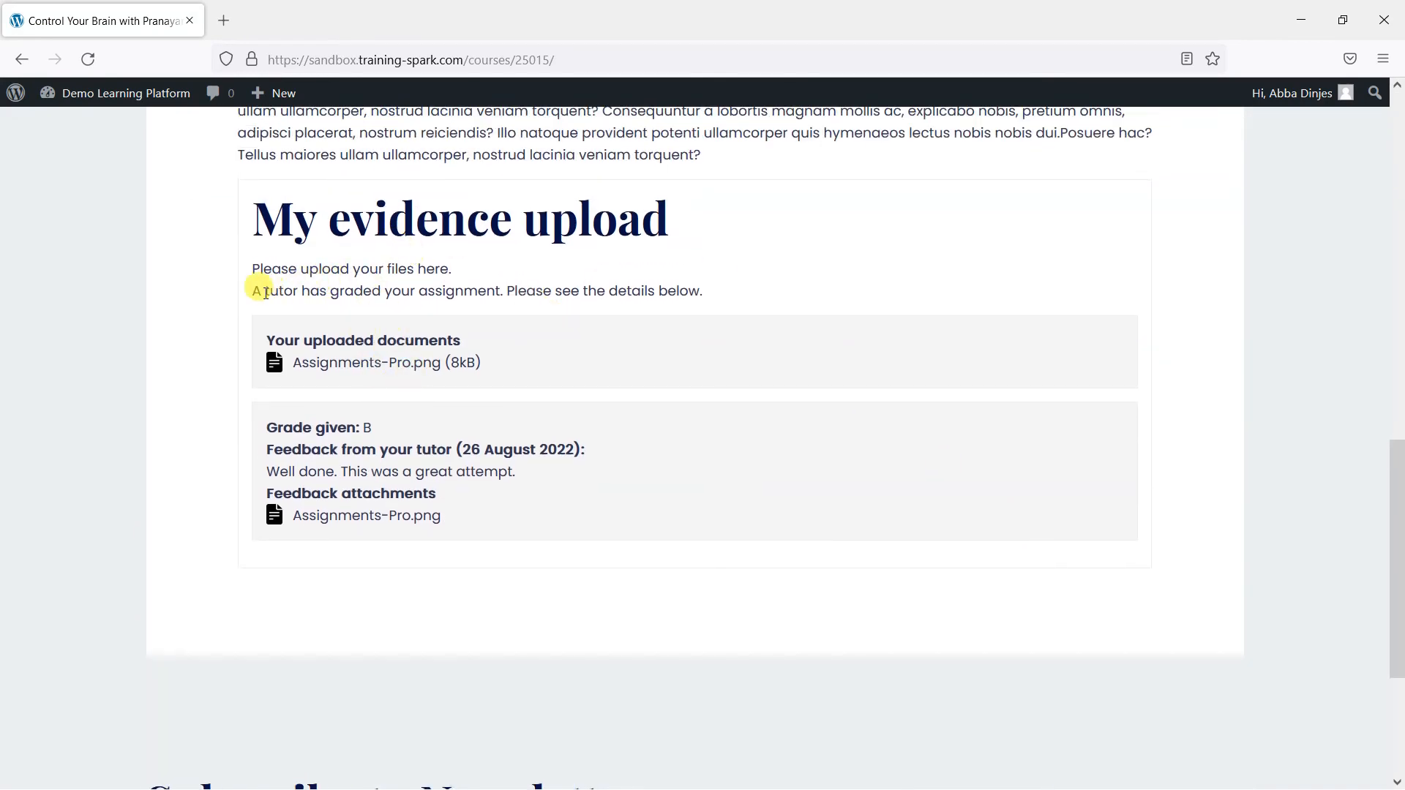
{"action": "left_click_drag", "start_coordinate": [262, 291], "coordinate": [743, 289]}
{"action": "left_click", "coordinate": [562, 296]}
{"action": "left_click", "coordinate": [743, 290]}
{"action": "left_click_drag", "start_coordinate": [251, 291], "coordinate": [738, 299]}
{"action": "left_click", "coordinate": [736, 295]}
- Check the B grade and view the feedback attachment image
{"action": "left_click_drag", "start_coordinate": [372, 427], "coordinate": [322, 428]}
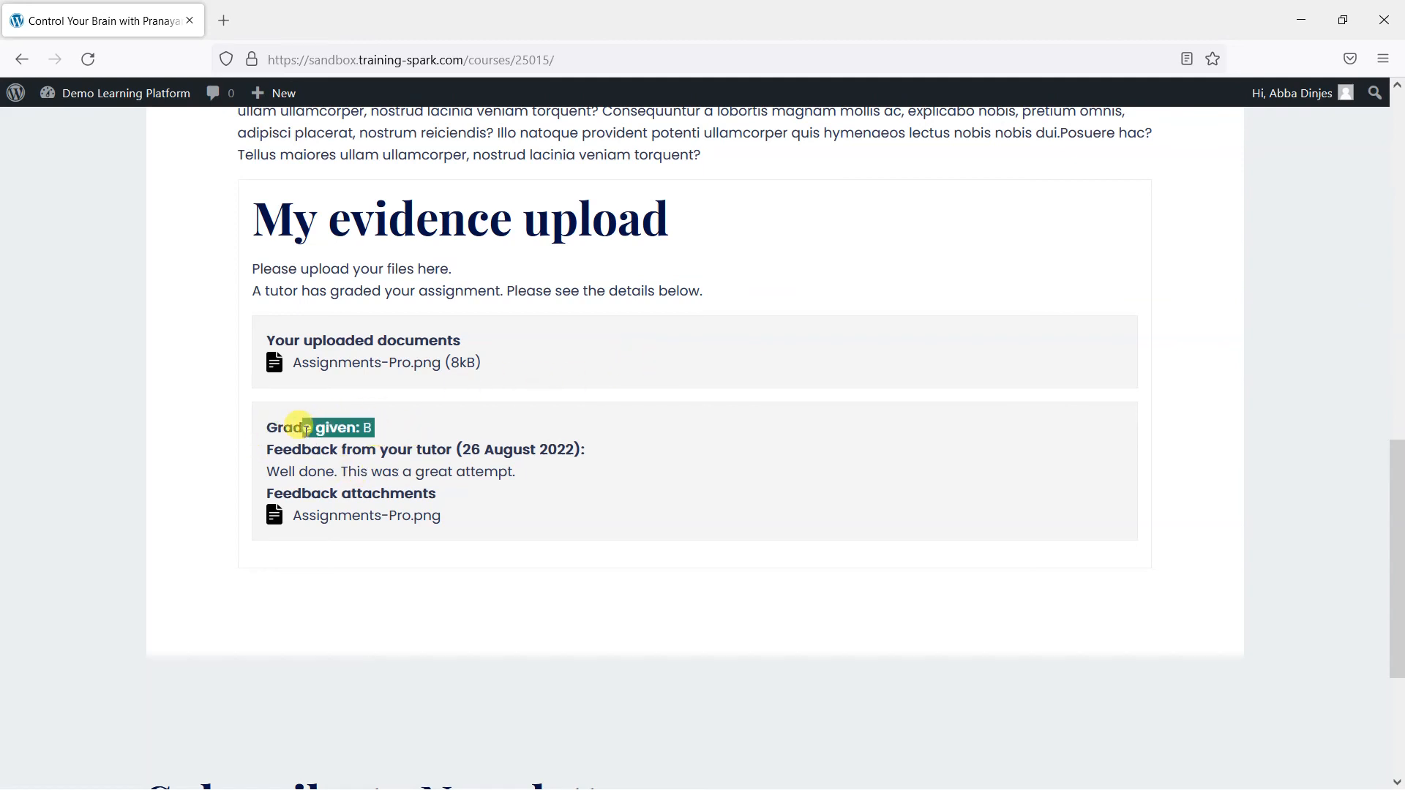
{"action": "left_click", "coordinate": [326, 431]}
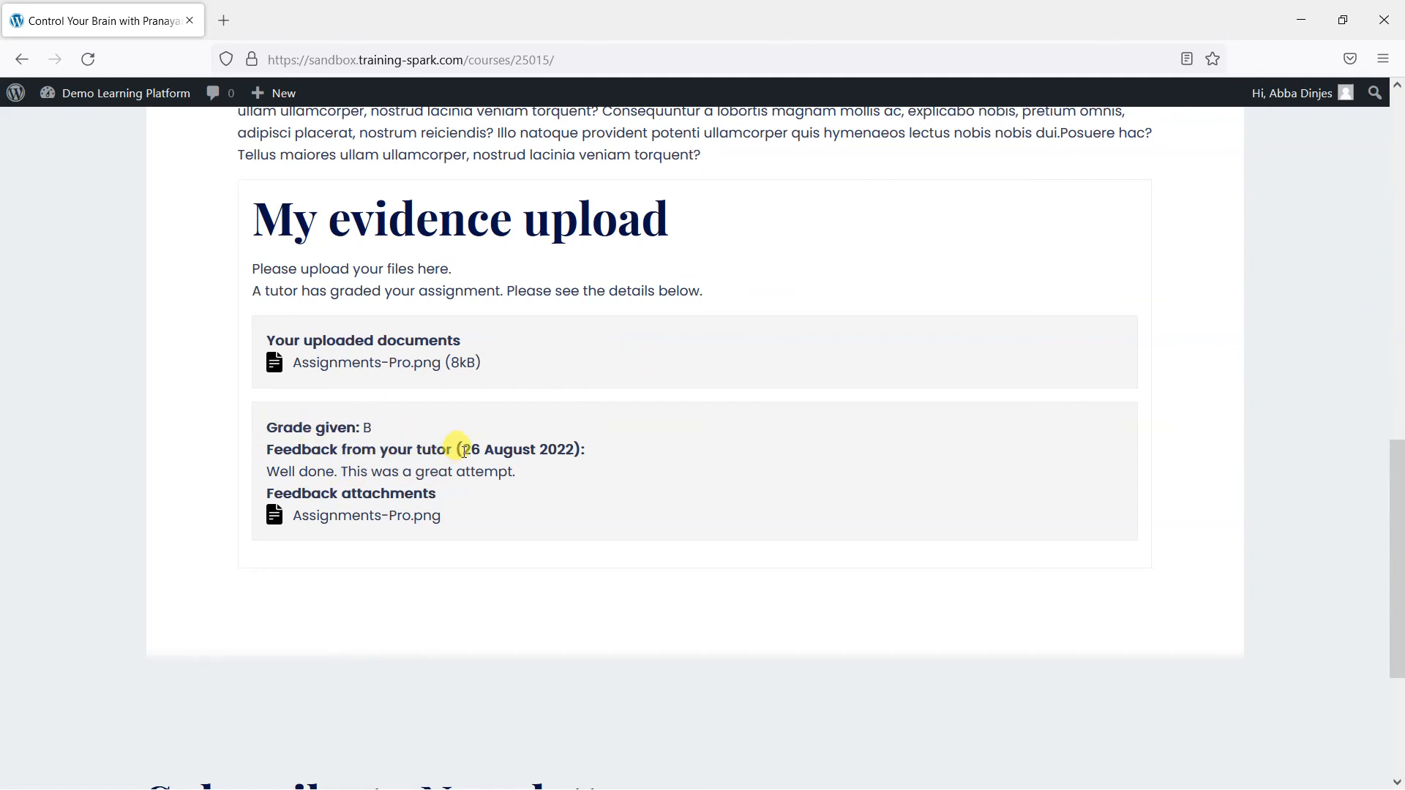
{"action": "left_click", "coordinate": [377, 517]}
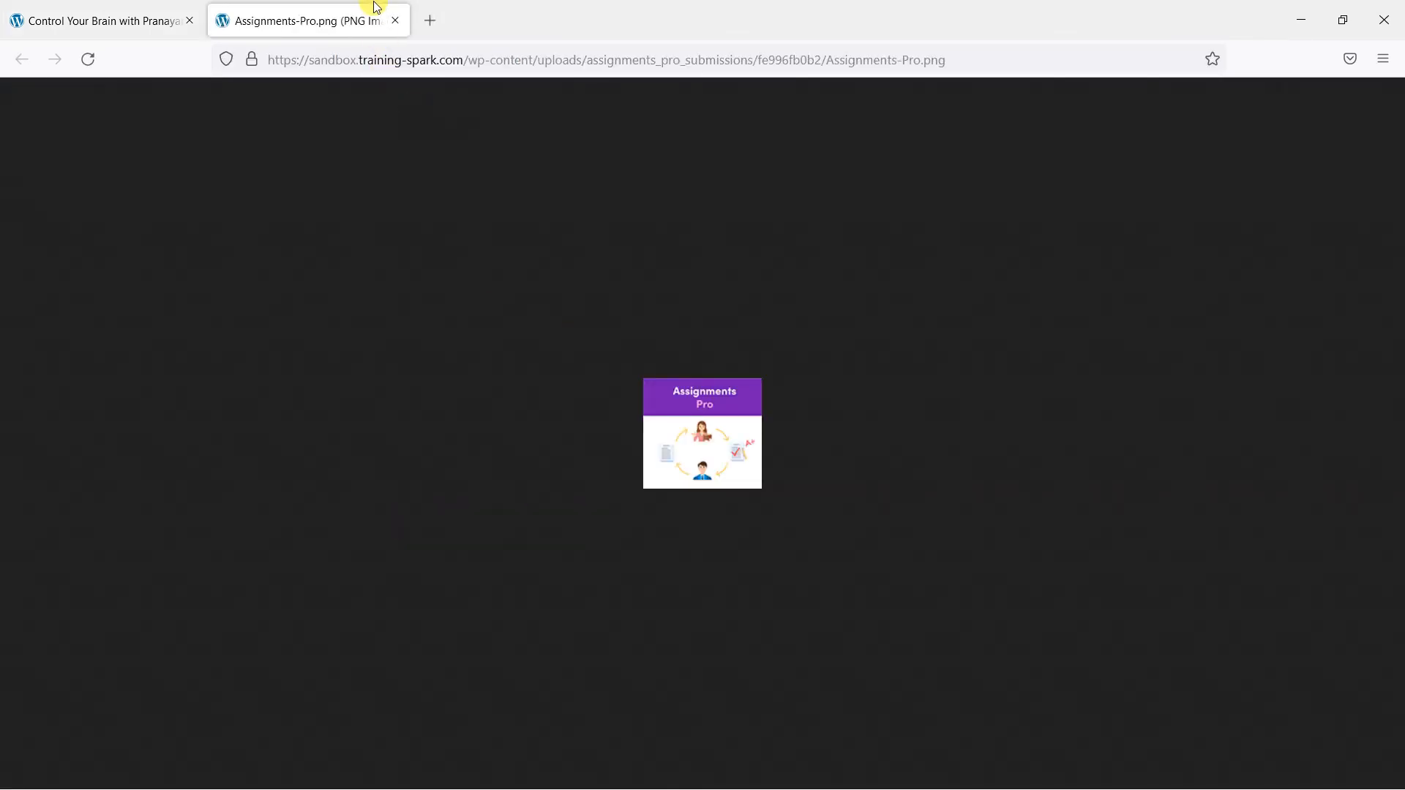
{"action": "left_click", "coordinate": [395, 21]}
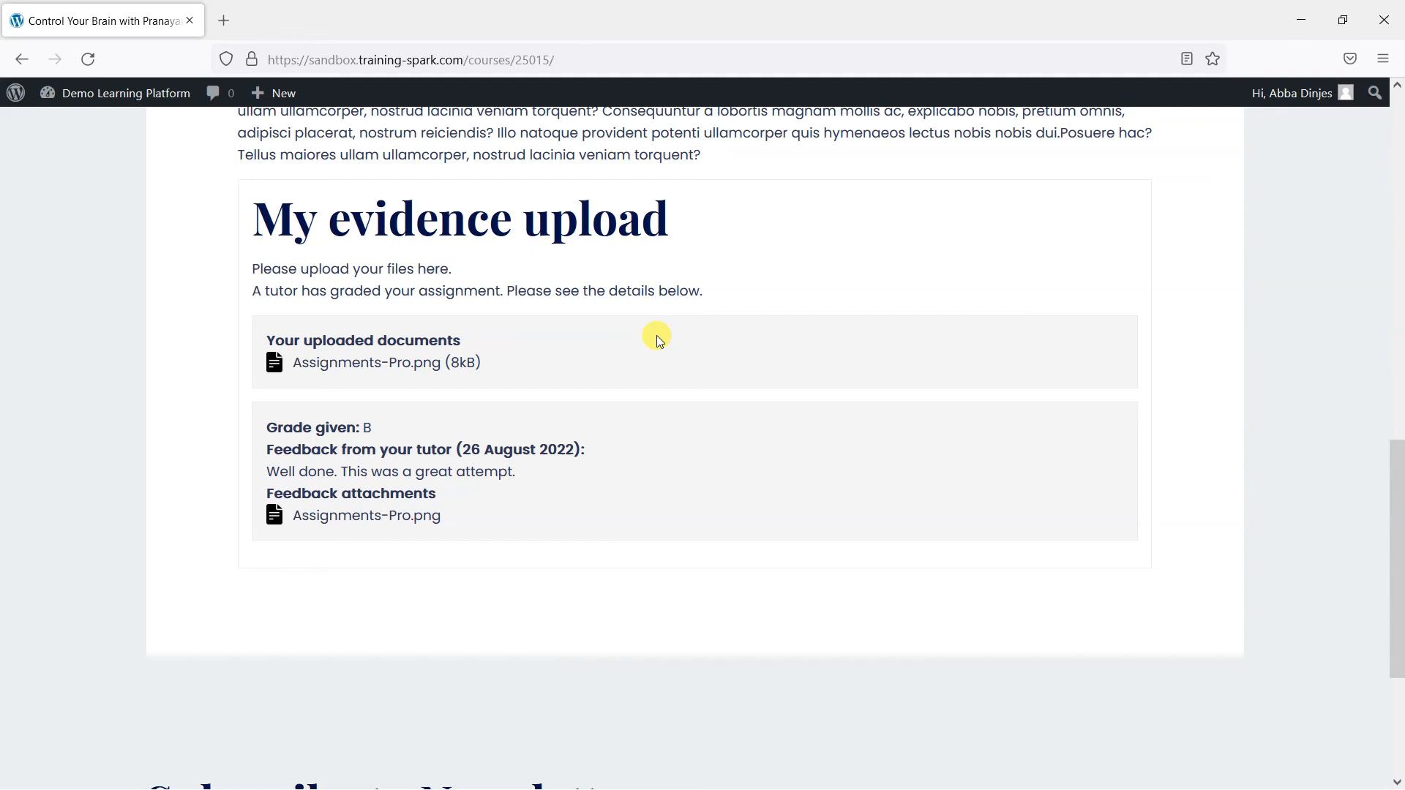
- Switch back to the administrator account and open the Assignments Pro Get Help page
{"action": "mouse_move", "coordinate": [110, 93]}
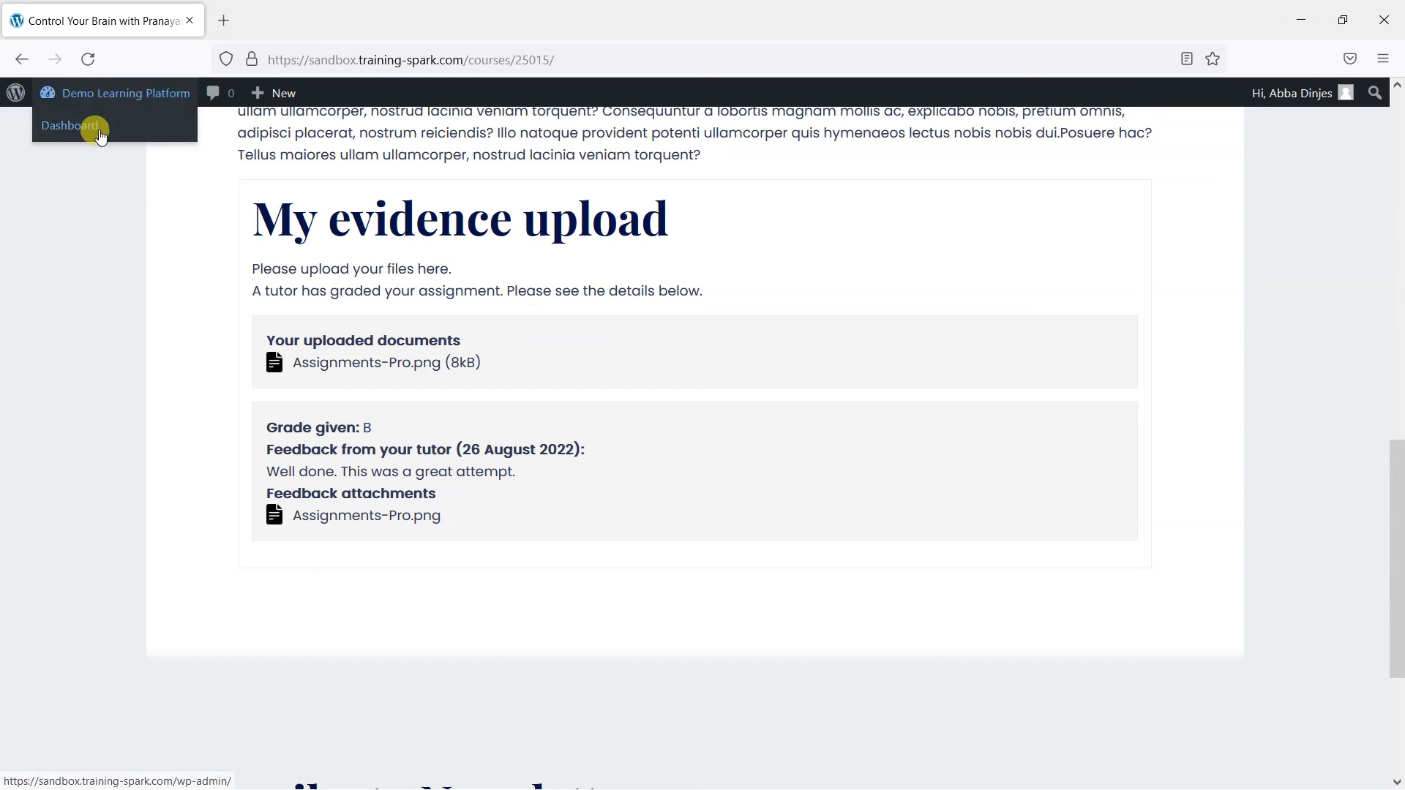
{"action": "left_click", "coordinate": [100, 134]}
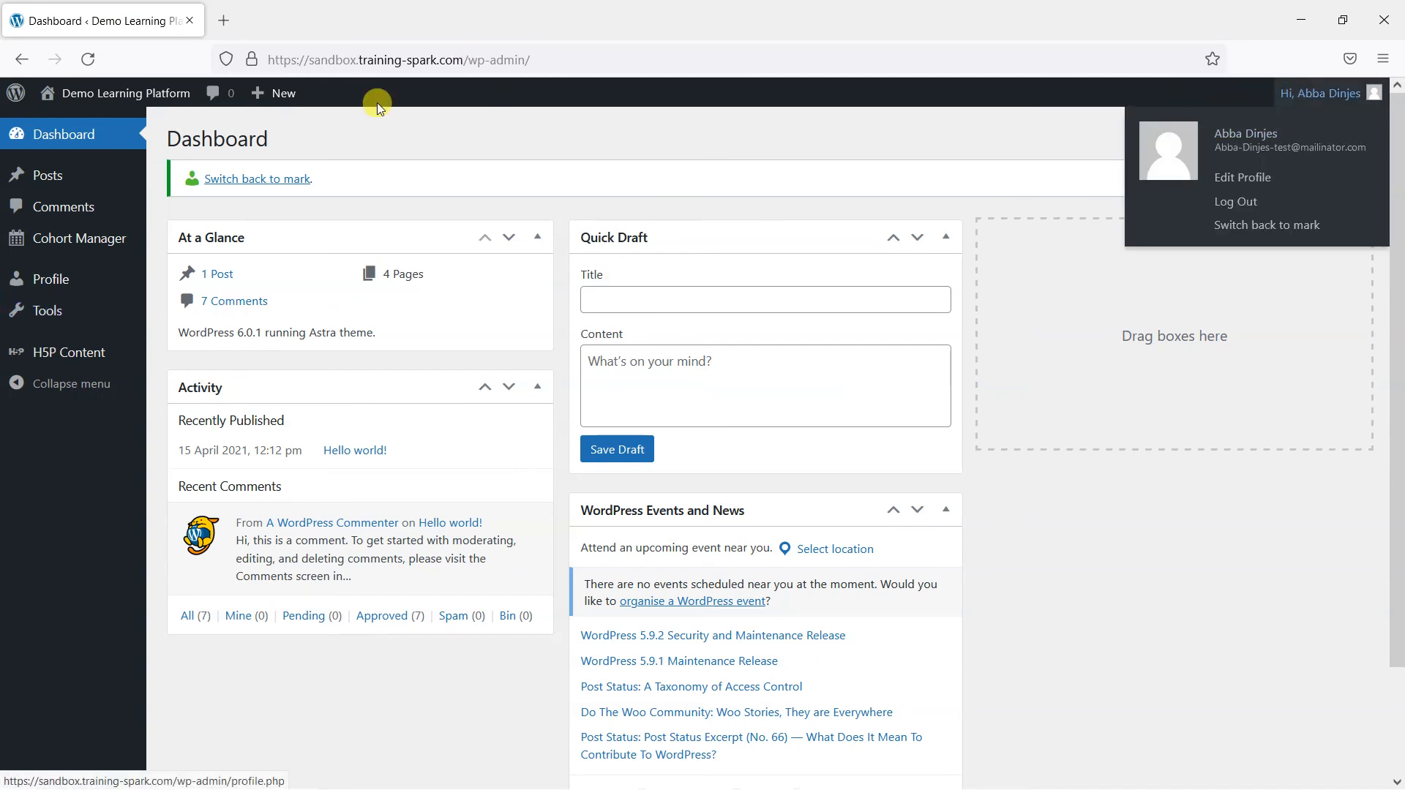
{"action": "left_click", "coordinate": [284, 182]}
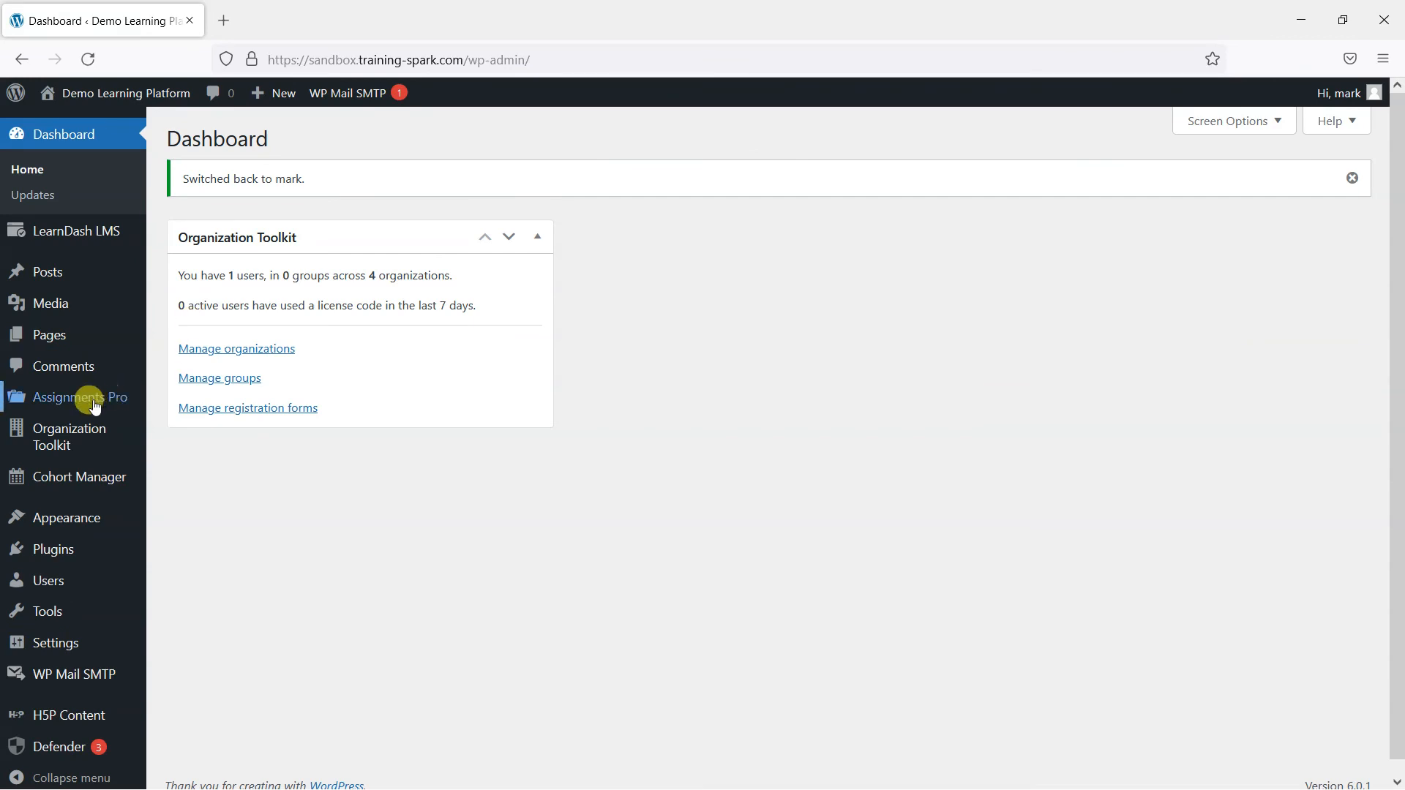
{"action": "mouse_move", "coordinate": [83, 414]}
{"action": "left_click", "coordinate": [183, 477]}
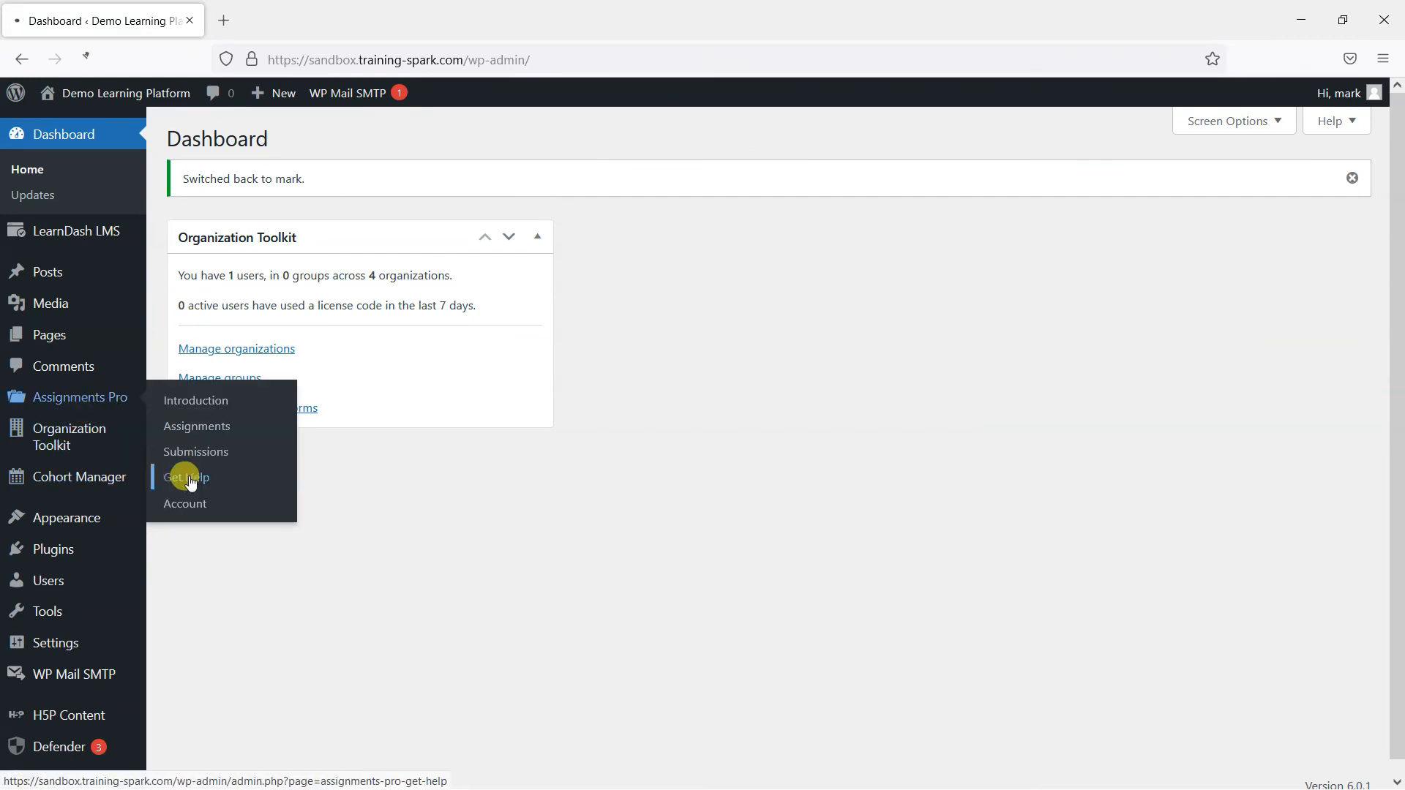